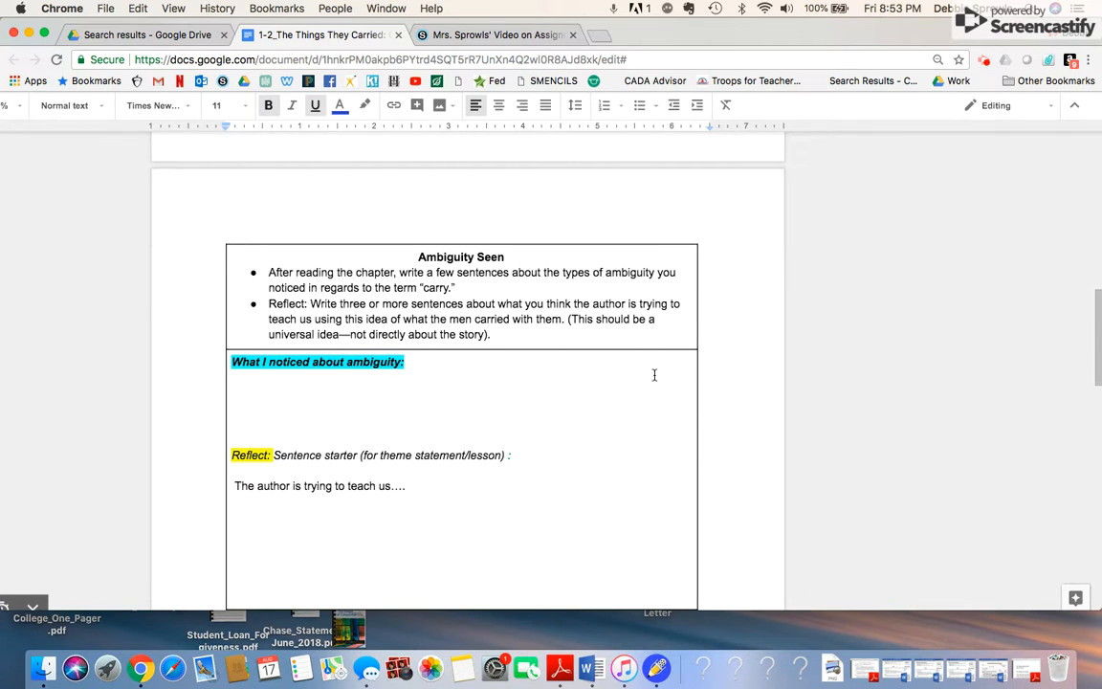
- Enlarge the Ambiguity Seen assignment page, and switch to the full text of The Things They Carried in Notability
key("super+plus")
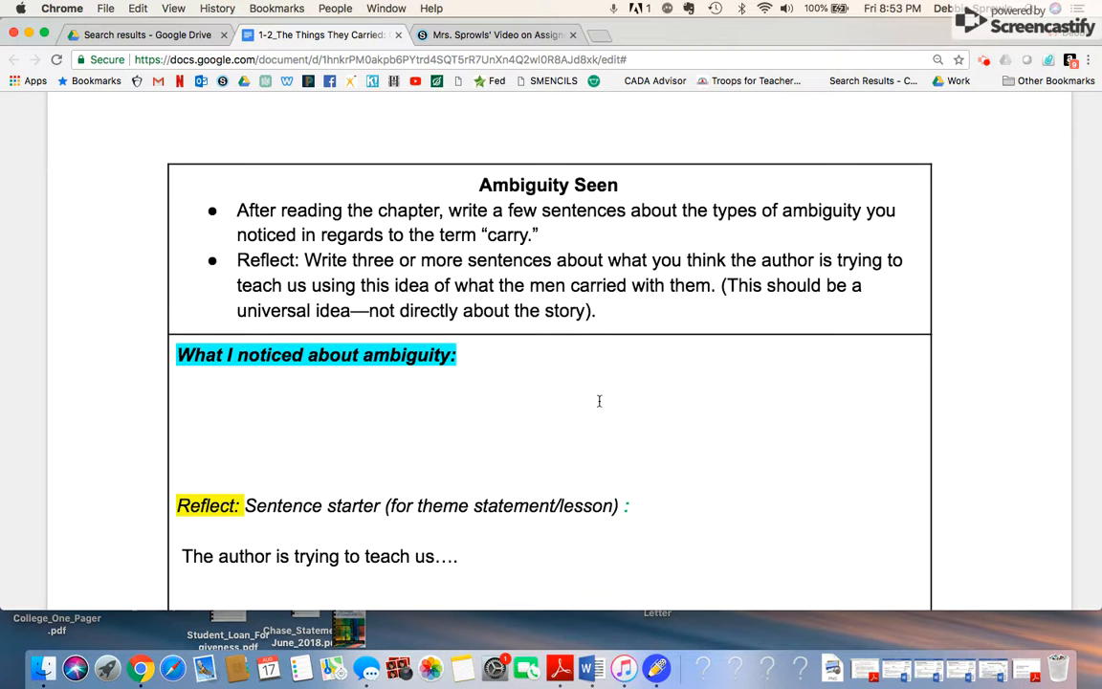
left_click(107, 623)
left_click(28, 34)
left_click(185, 27)
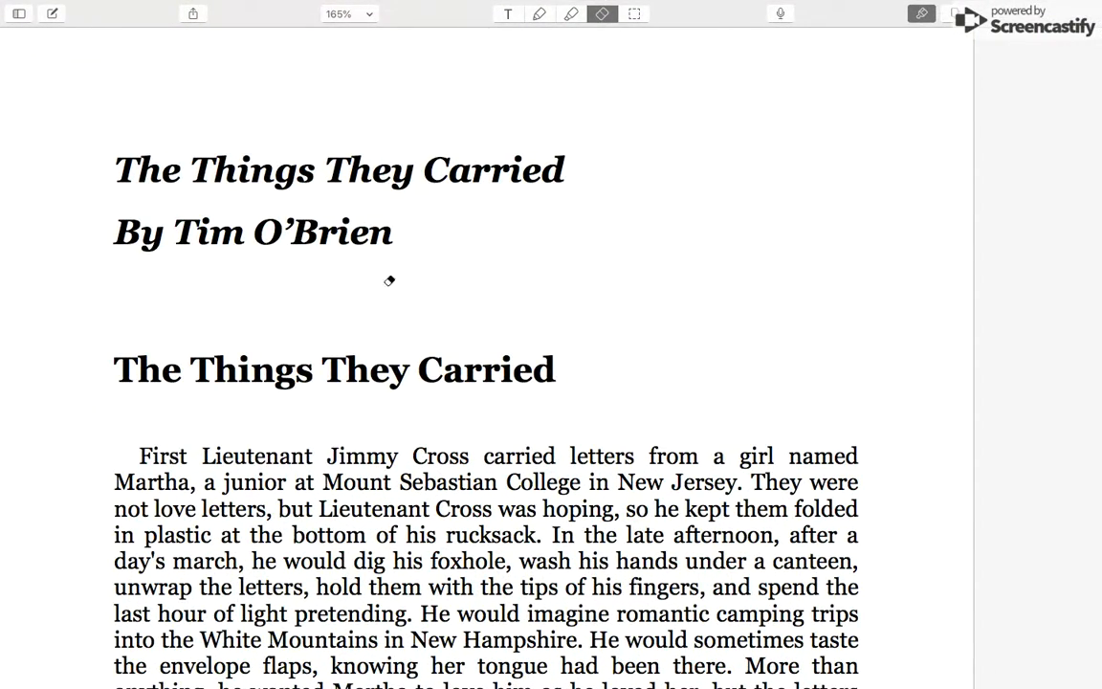
- Highlight the word "carried" in the first sentence of the story in light purple
scroll(439, 341, "down", 3)
scroll(439, 342, "up", 3)
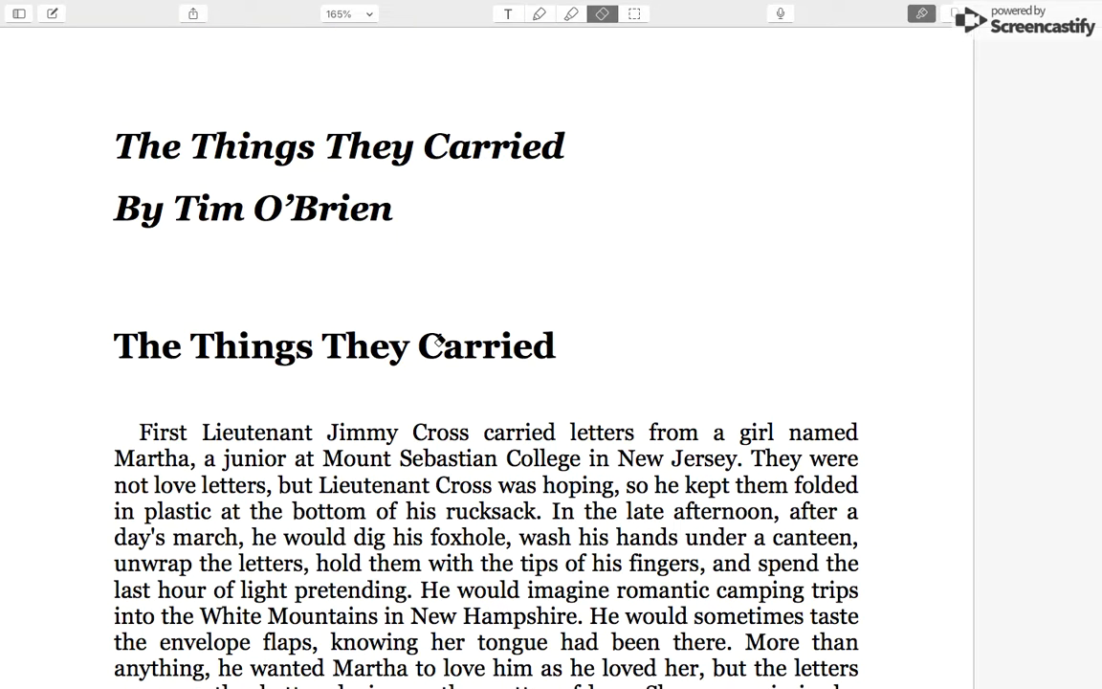
scroll(476, 426, "down", 3)
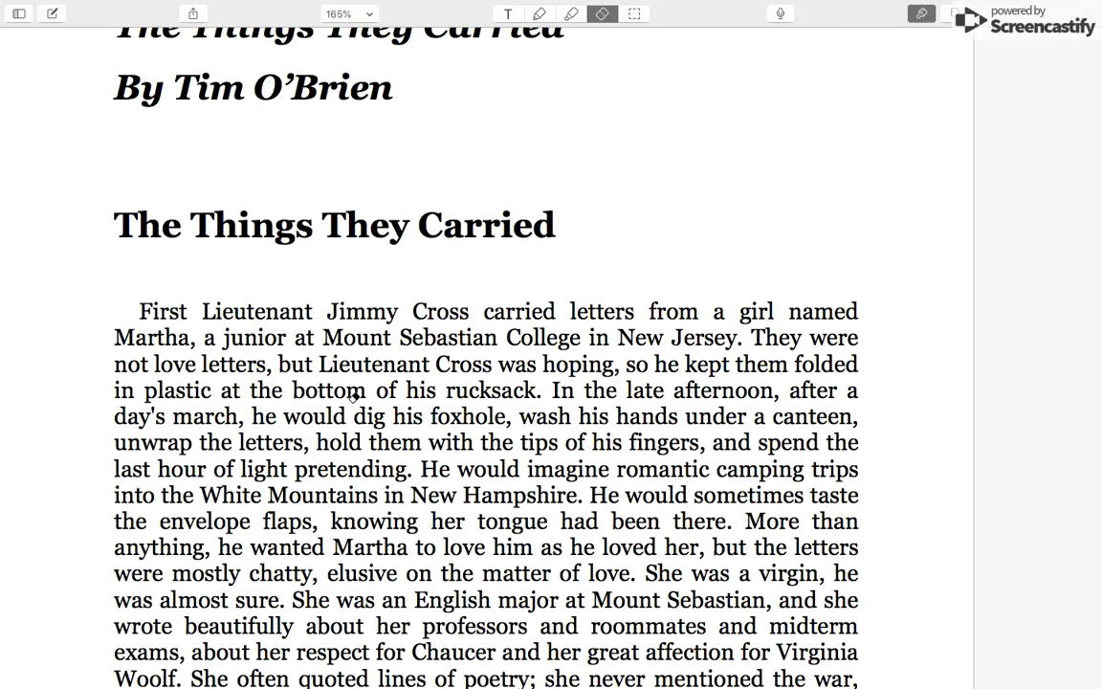
scroll(427, 401, "down", 2)
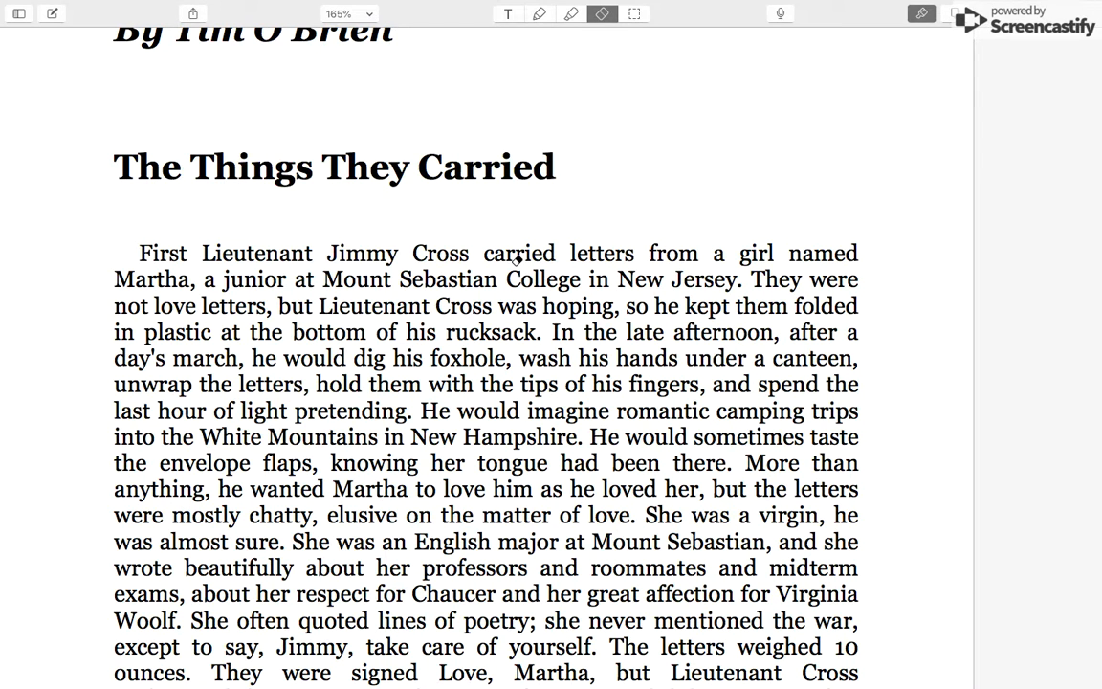
left_click(571, 13)
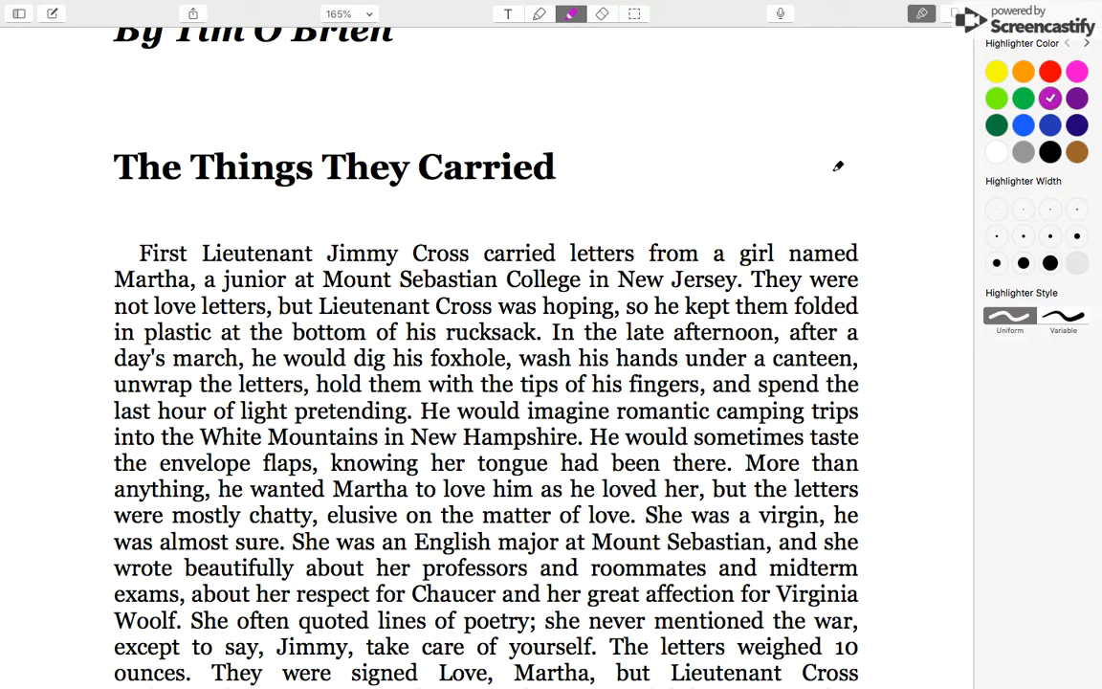
left_click_drag(478, 252, 567, 251)
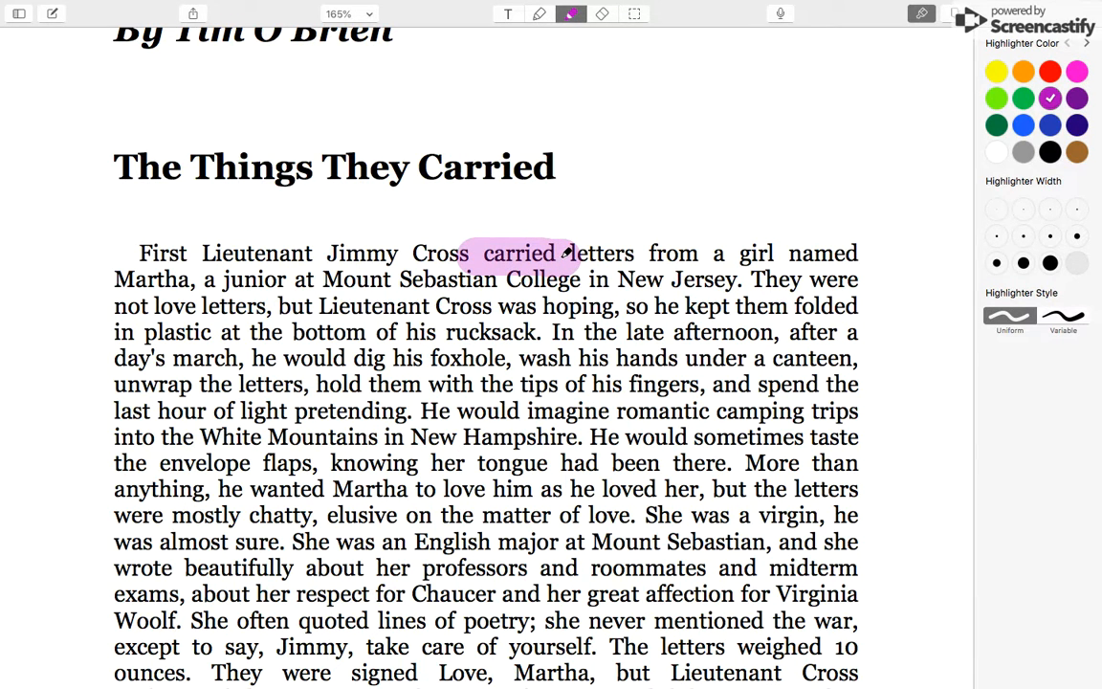
- Highlight the second page's opening sentence, "The things they carried were largely determined by necessity," in light purple
scroll(546, 353, "down", 3)
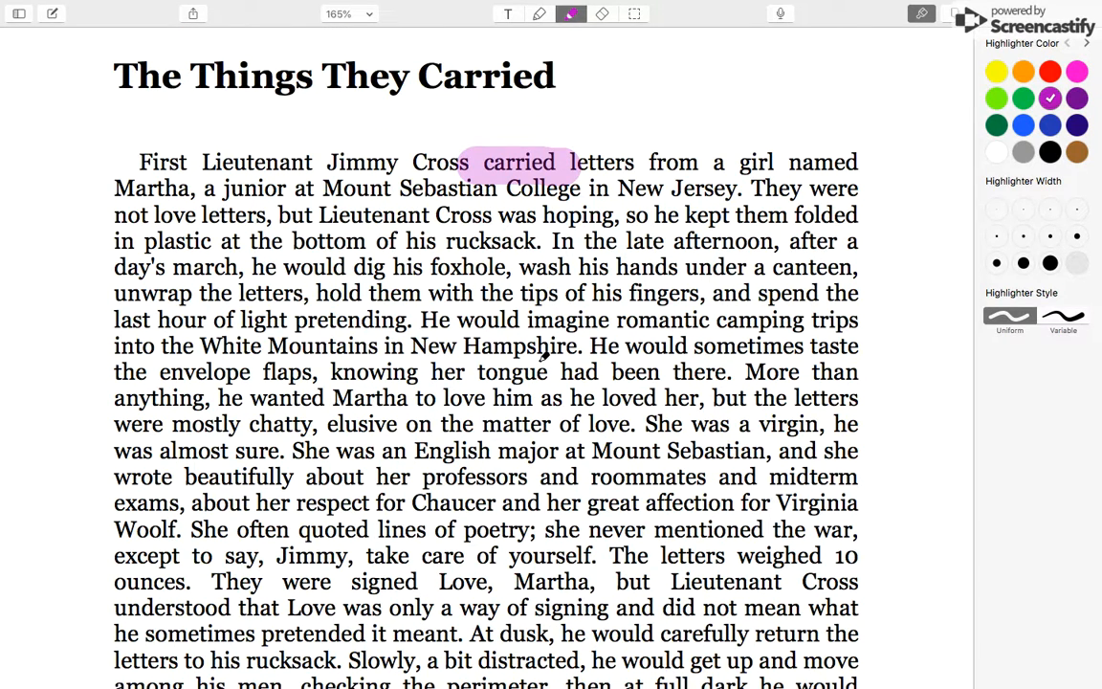
scroll(545, 354, "down", 2)
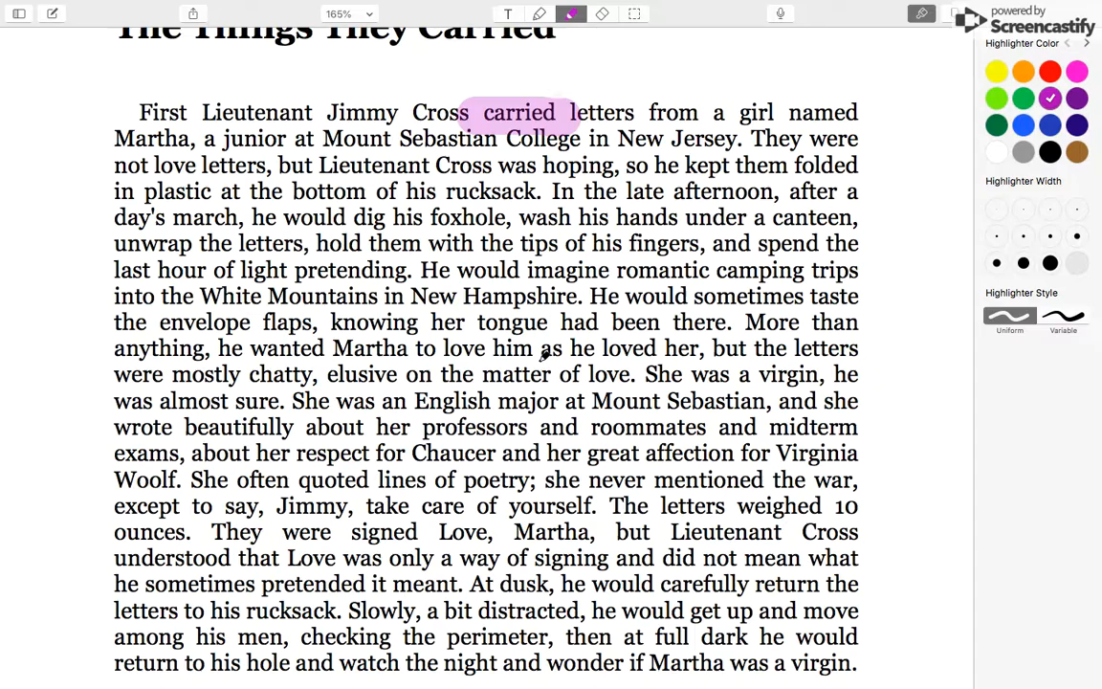
scroll(545, 353, "down", 10)
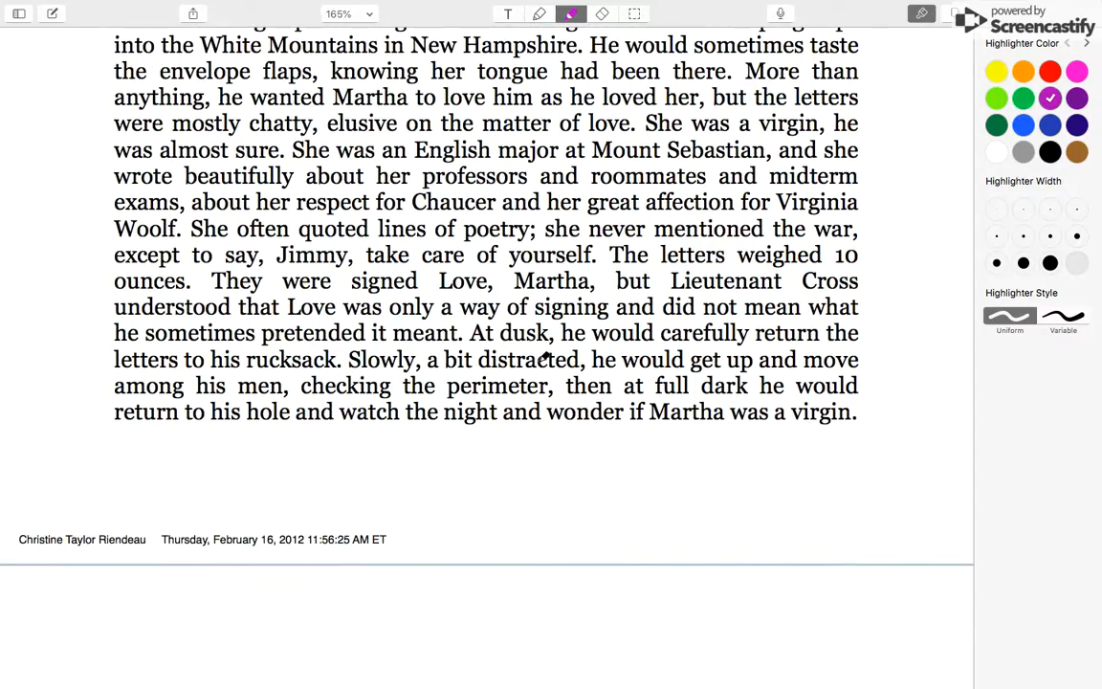
scroll(545, 354, "down", 2)
scroll(545, 354, "up", 4)
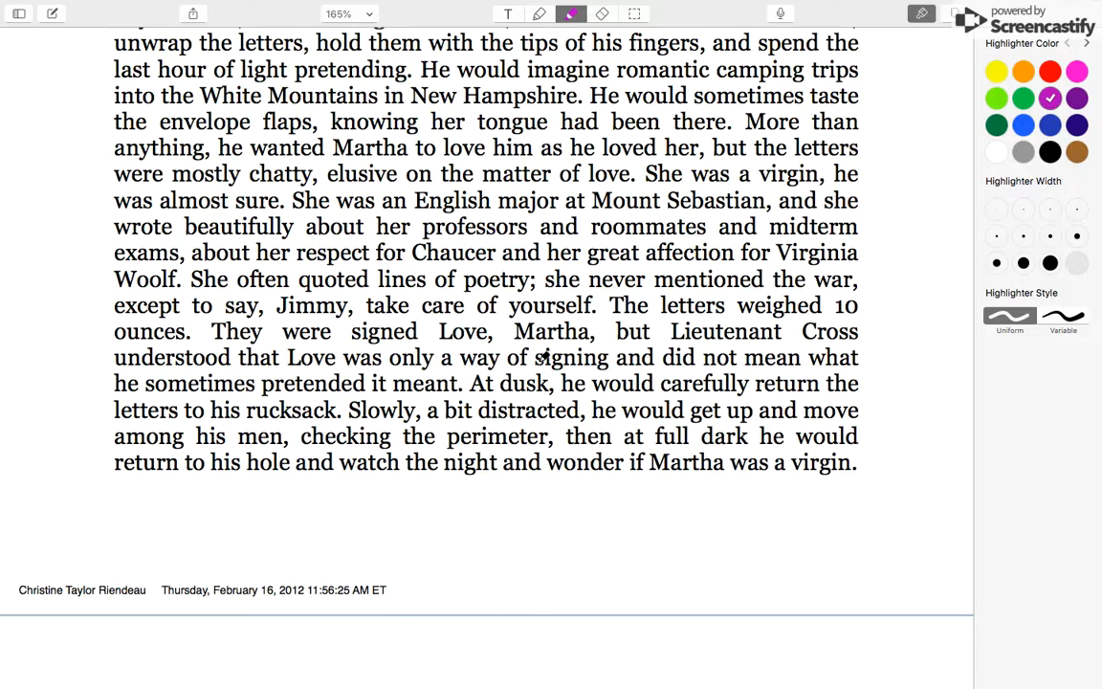
scroll(545, 356, "down", 3)
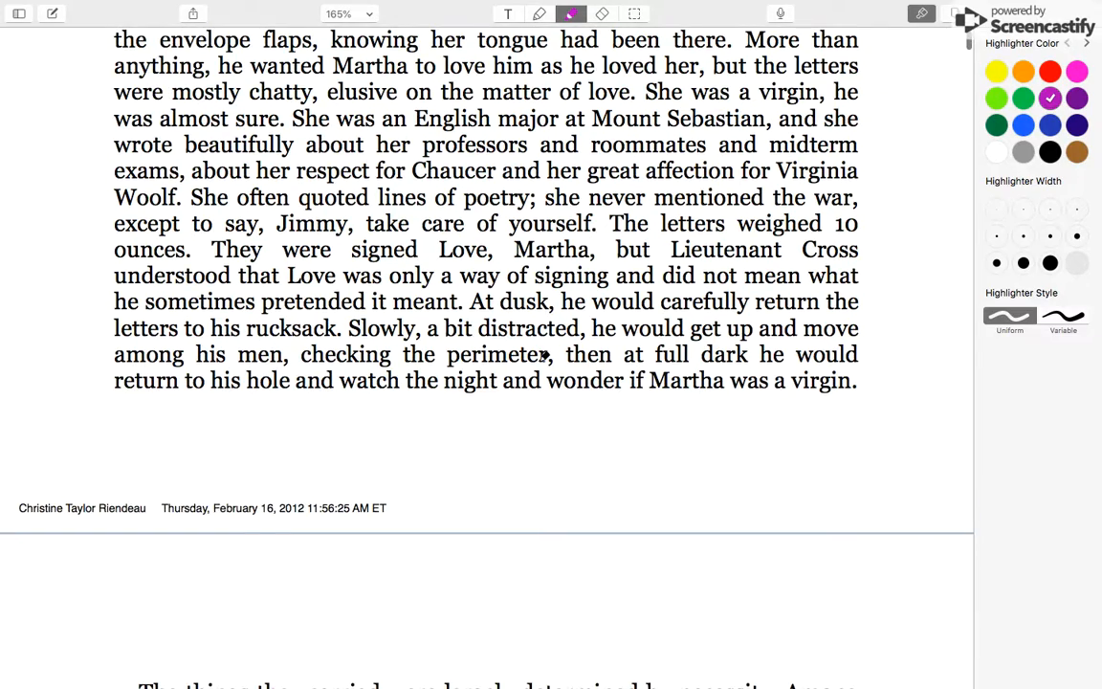
scroll(545, 356, "down", 14)
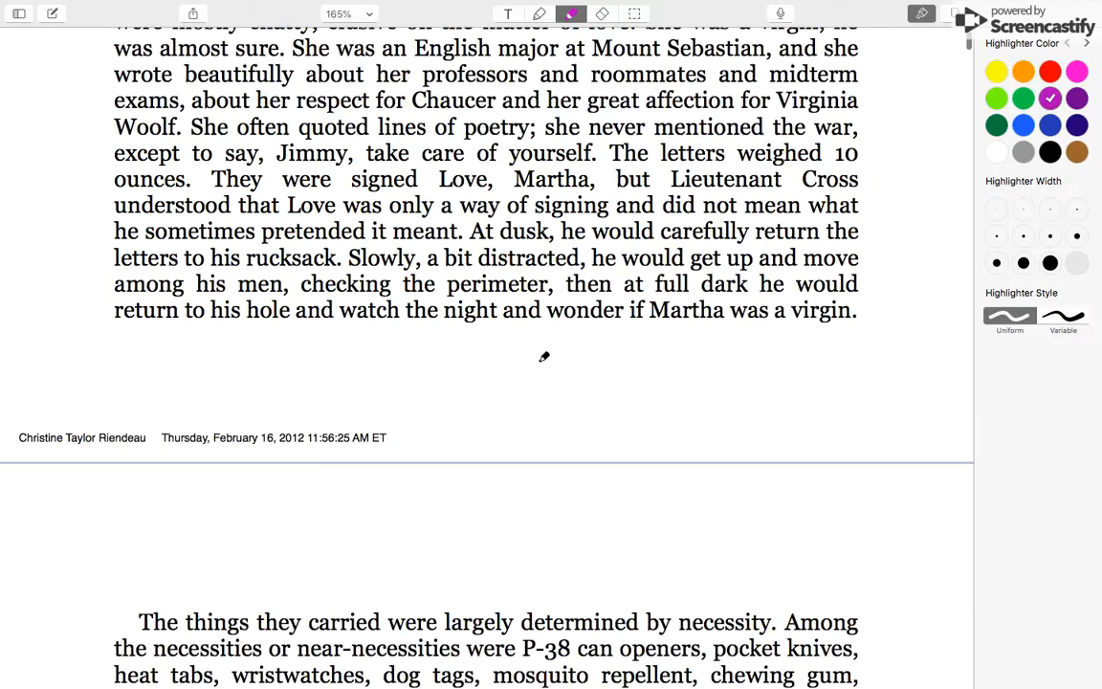
scroll(544, 354, "down", 4)
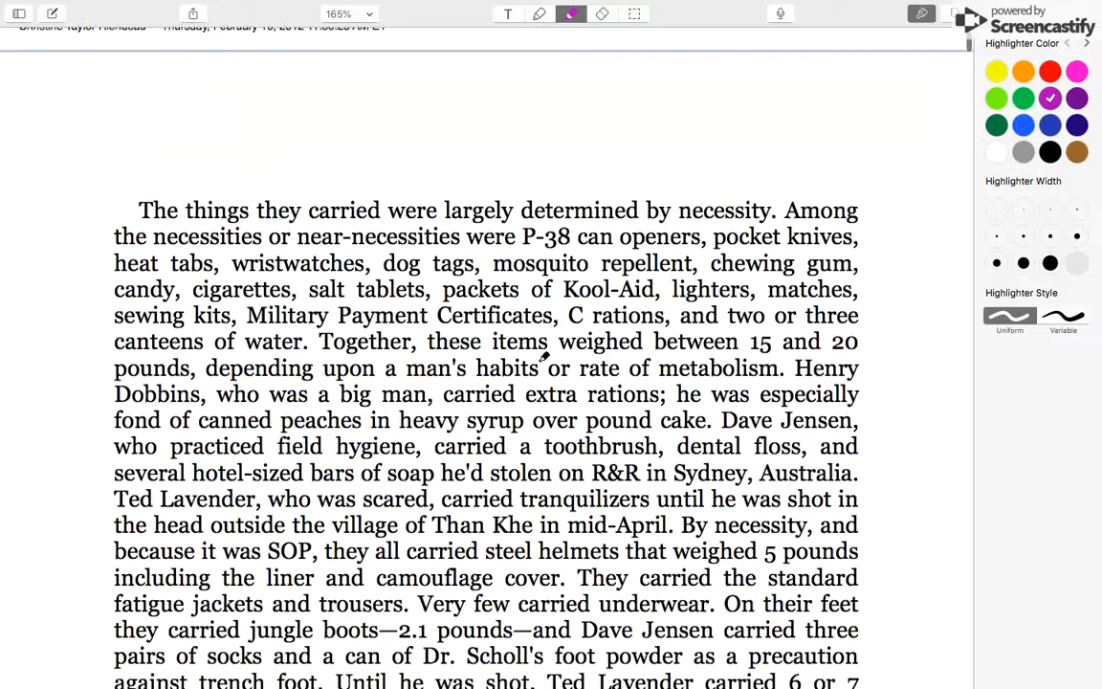
mouse_move(137, 160)
left_mouse_down()
mouse_move(572, 143)
mouse_move(715, 146)
mouse_move(772, 164)
left_mouse_up()
mouse_move(349, 153)
left_mouse_down()
mouse_move(698, 153)
mouse_move(768, 166)
left_mouse_up()
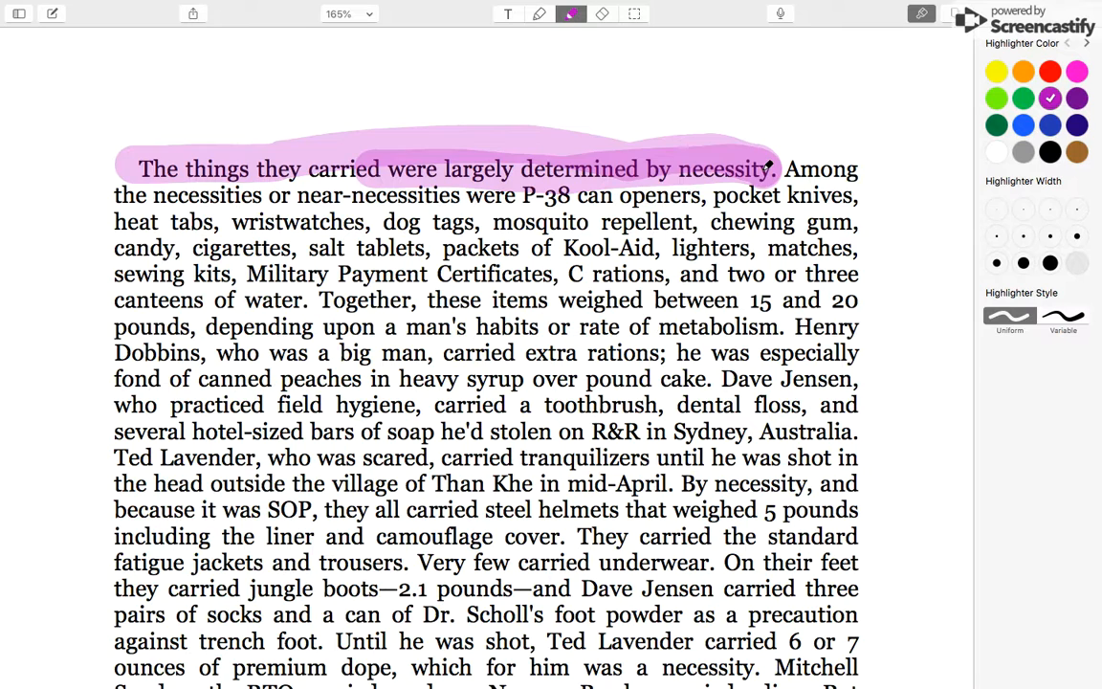
- Highlight "carried" in dark blue where it refers to the three pairs of socks, steel helmets, extra rations and jungle boots
left_click(1051, 125)
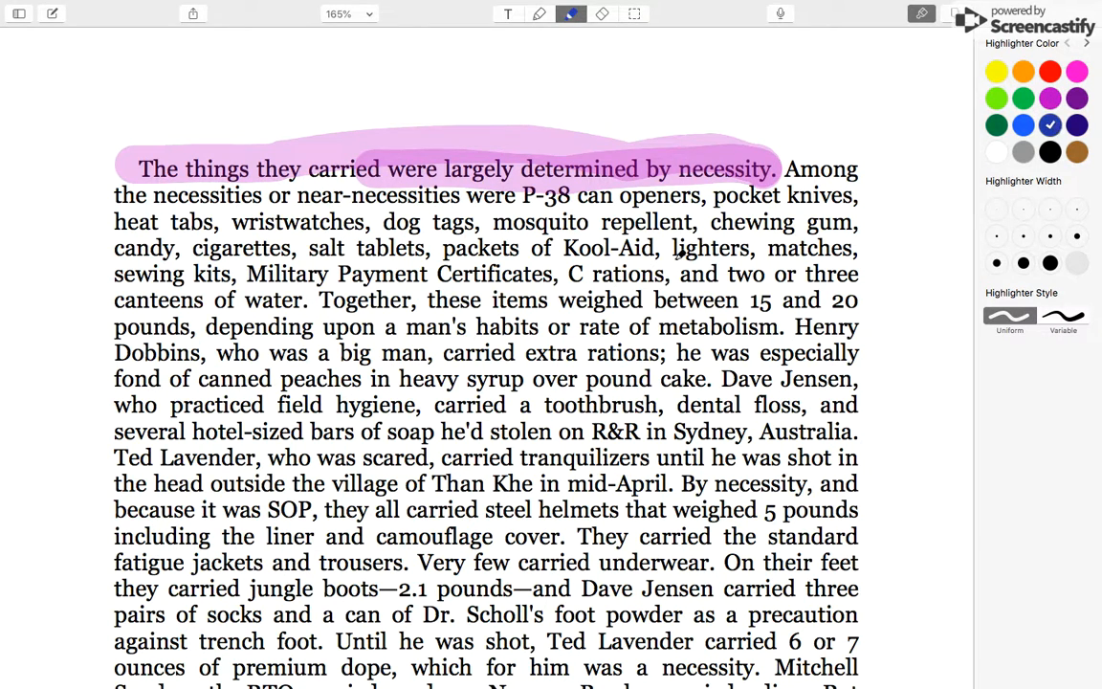
scroll(681, 252, "down", 3)
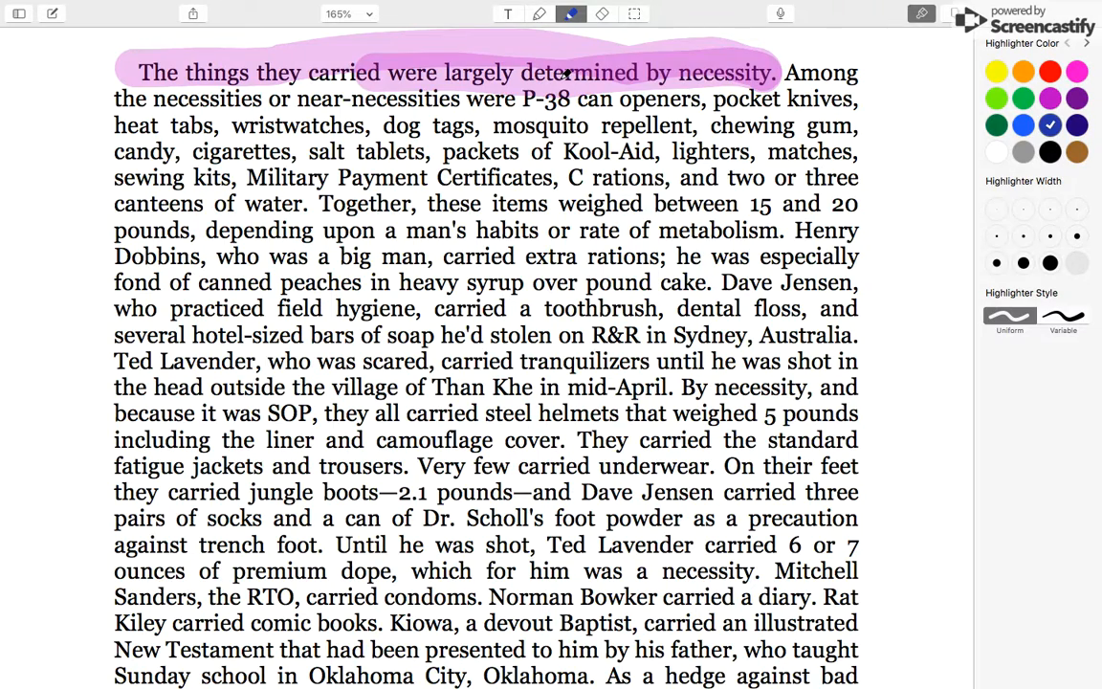
scroll(566, 72, "down", 3)
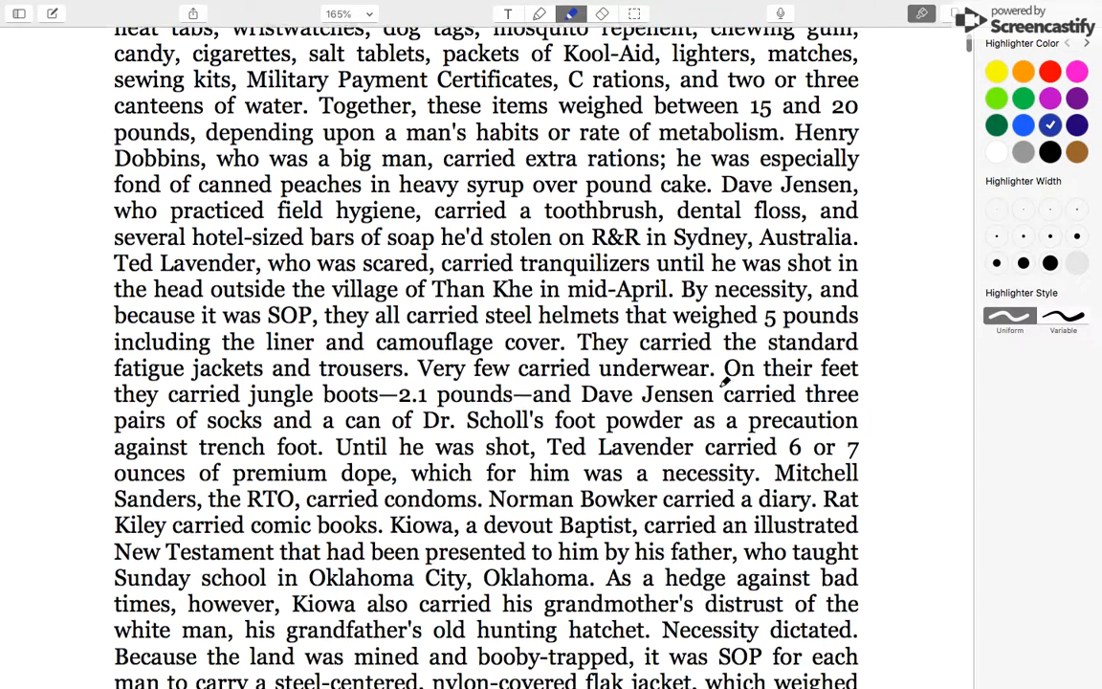
scroll(724, 381, "down", 1)
left_click_drag(717, 363, 796, 362)
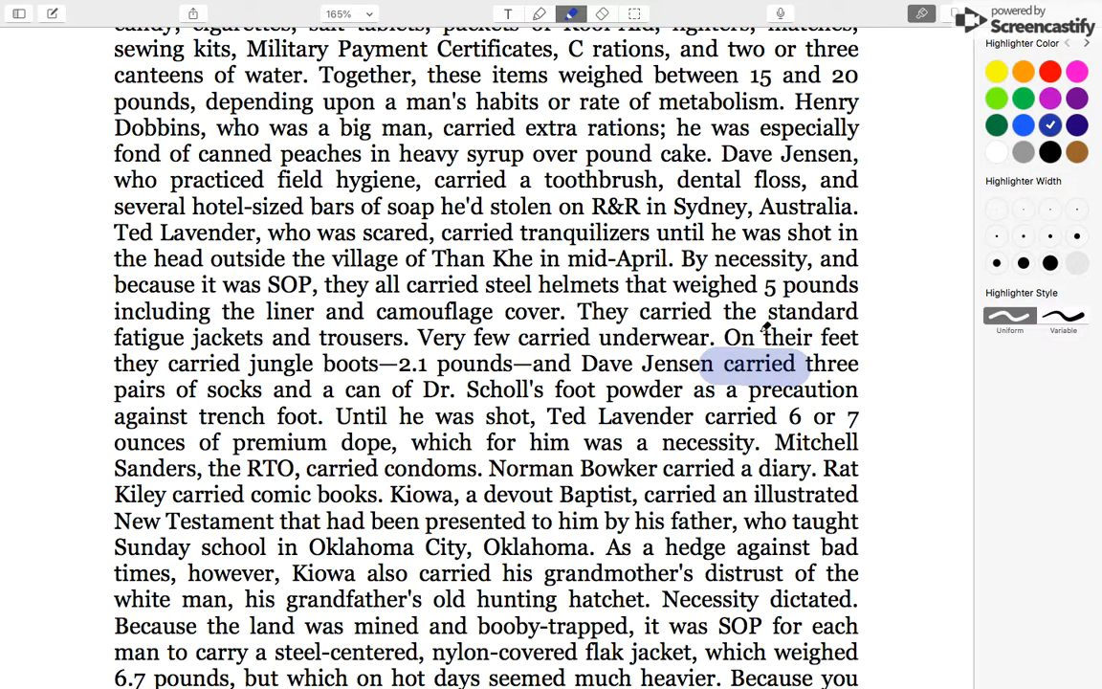
left_click_drag(377, 284, 482, 283)
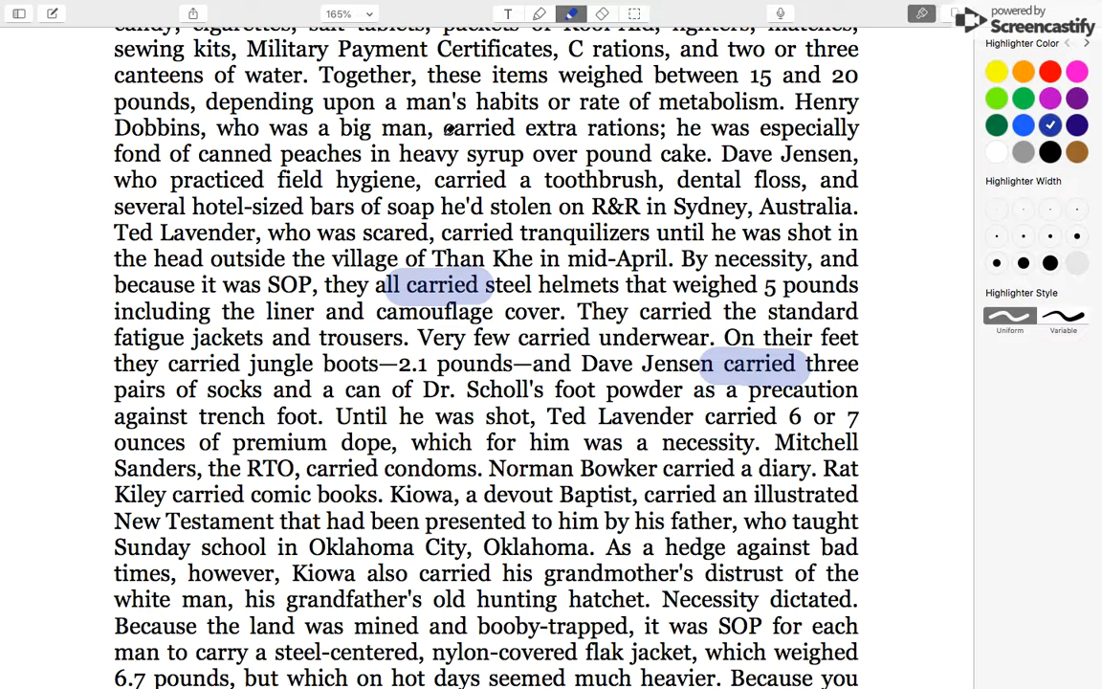
left_click_drag(427, 127, 577, 127)
scroll(316, 308, "down", 5)
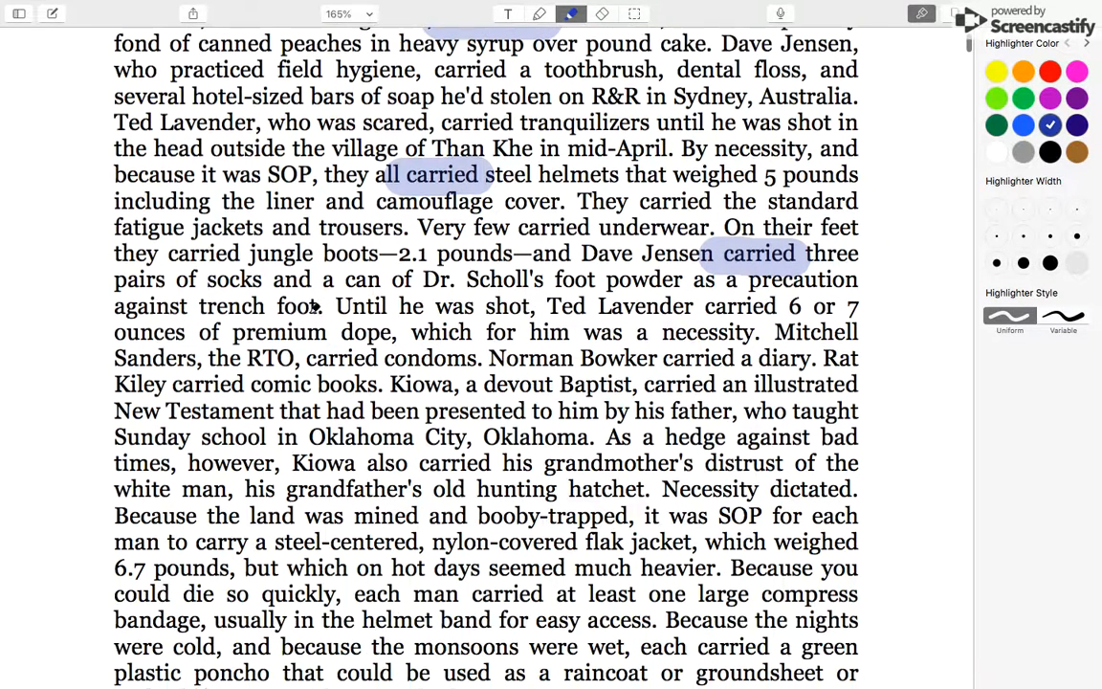
left_click_drag(141, 251, 243, 251)
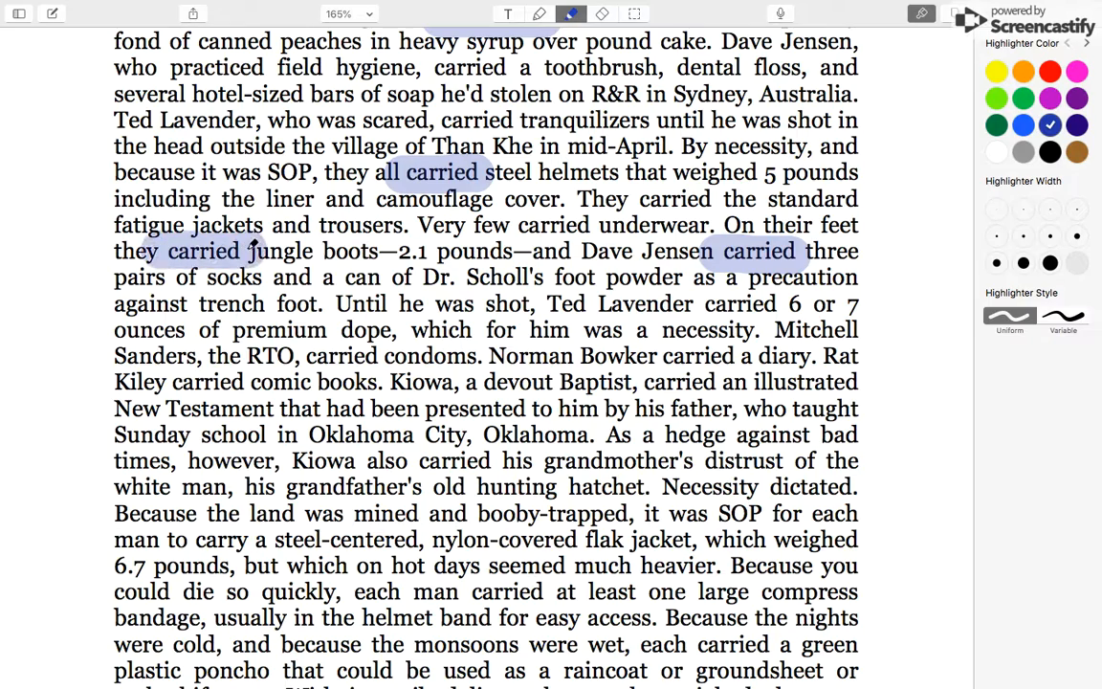
- Highlight in dark blue "carried" before "his grandmother's distrust", "carry" before "a steel-centered" flak jacket, and "carried a" before "green plastic poncho"
scroll(251, 300, "down", 6)
left_click_drag(404, 326, 492, 321)
scroll(459, 306, "down", 6)
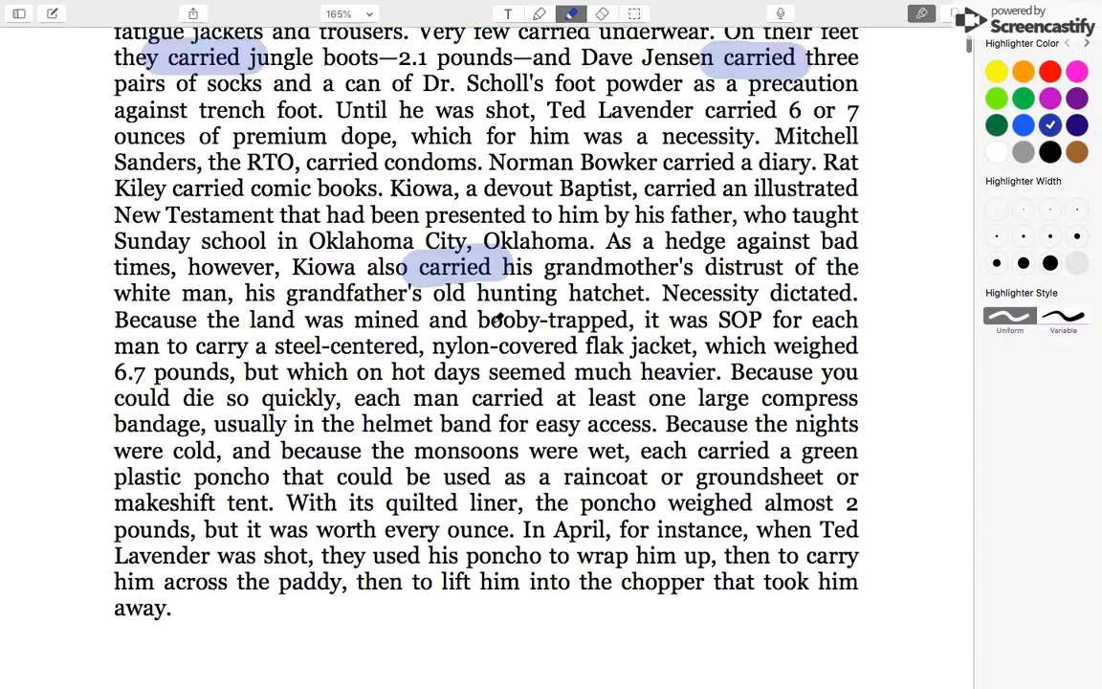
left_click_drag(178, 268, 244, 268)
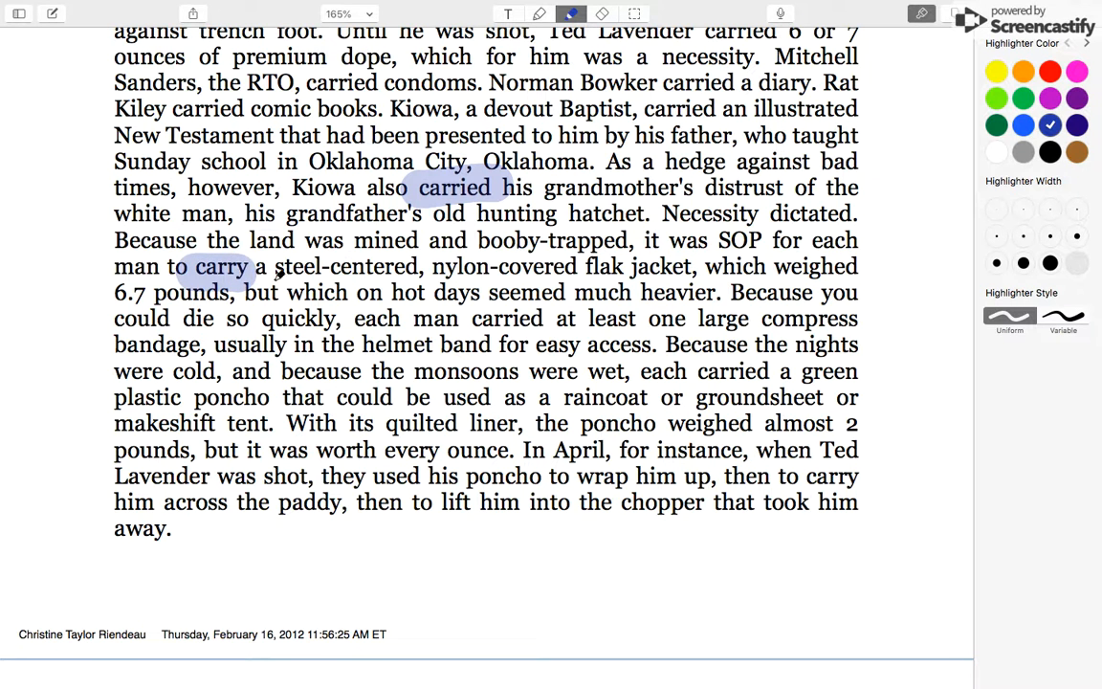
scroll(328, 409, "down", 5)
scroll(328, 410, "down", 1)
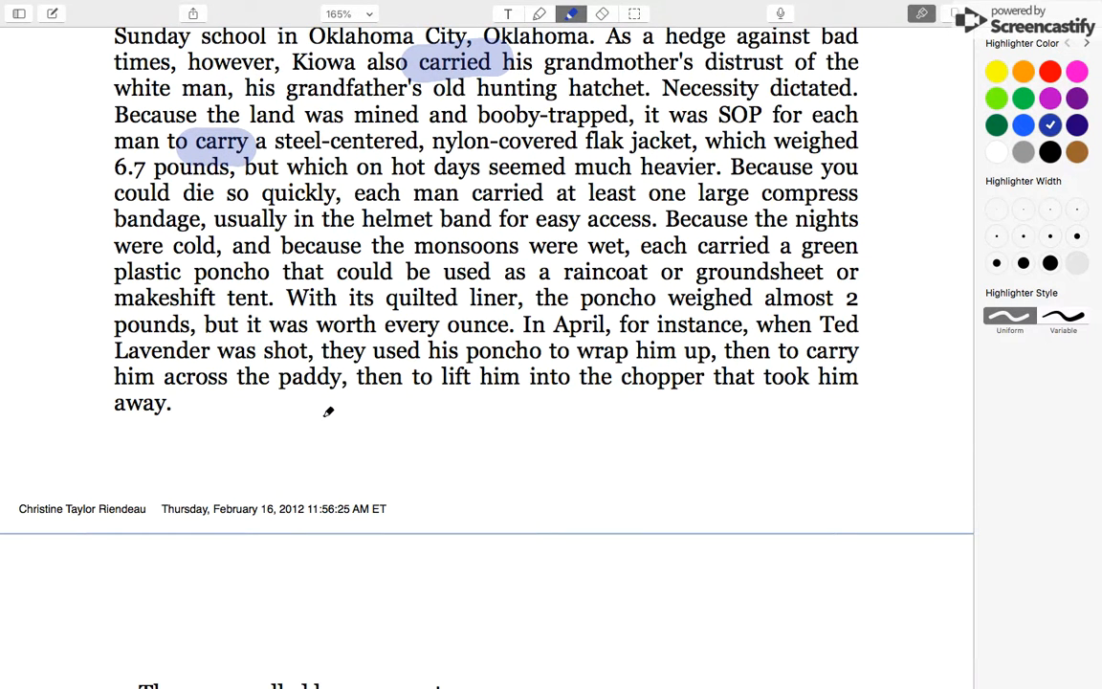
left_click_drag(681, 246, 790, 242)
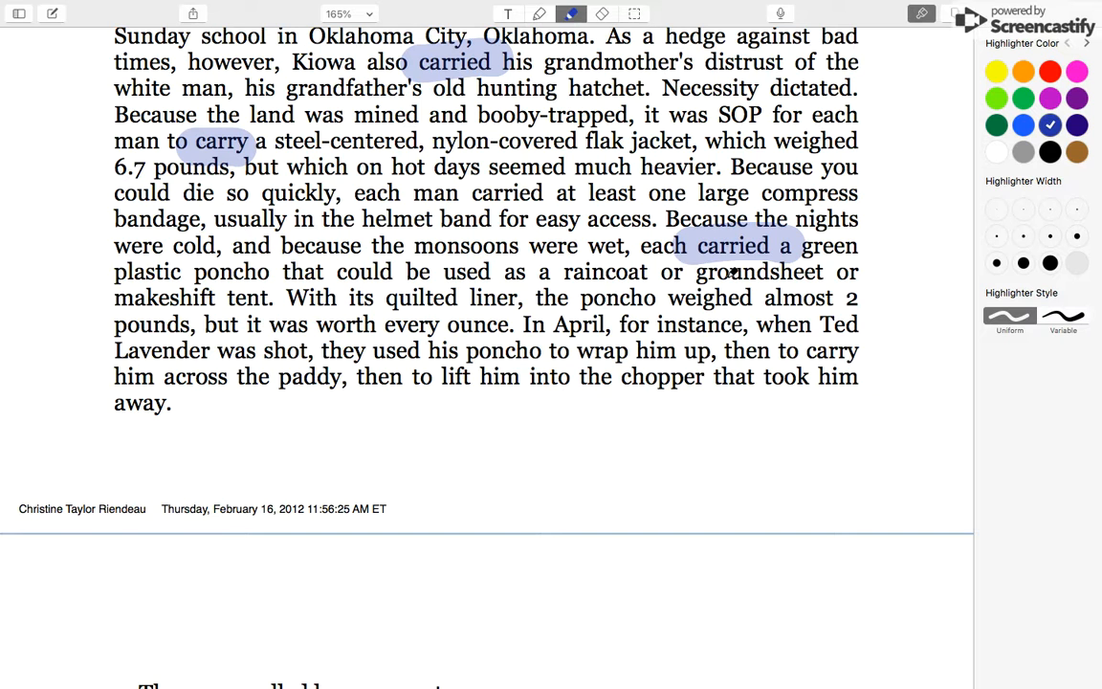
- Highlight "To carry something was to hump it," and "Almost everyone humped photographs" on the third page in dark blue
scroll(732, 272, "down", 3)
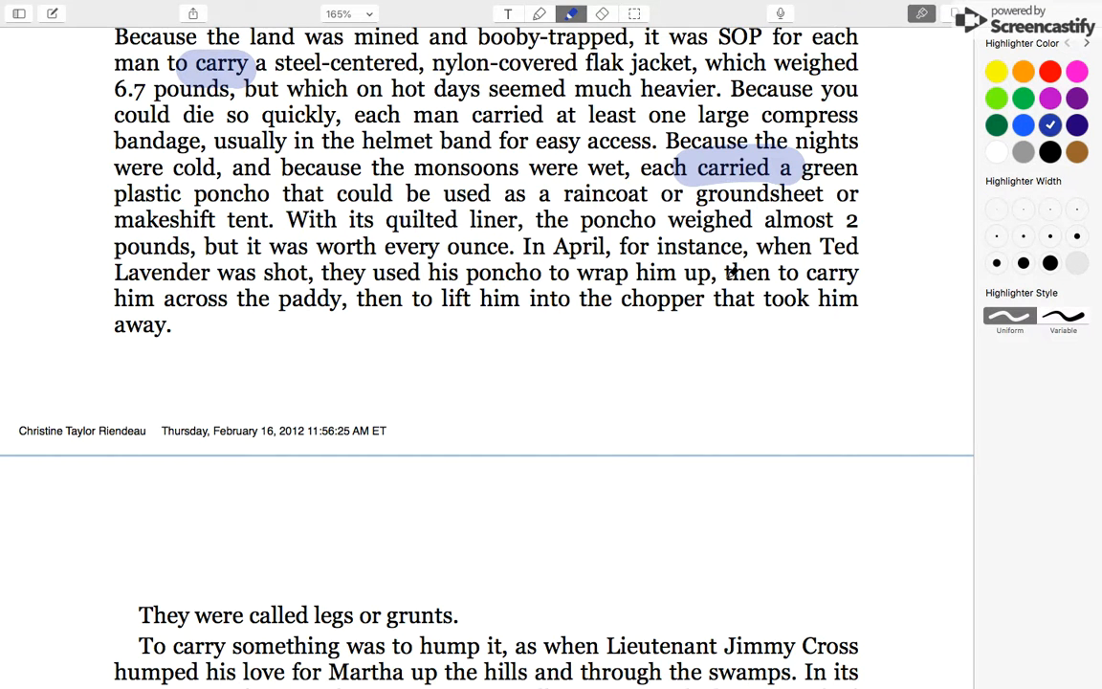
scroll(731, 273, "down", 15)
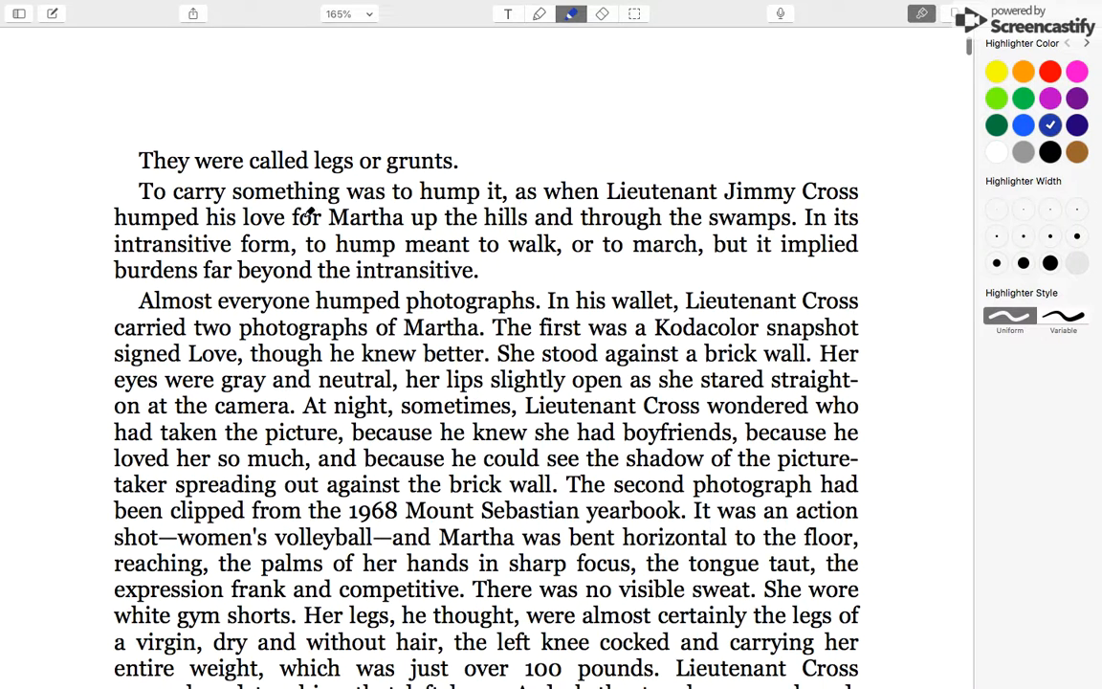
left_click_drag(129, 188, 507, 191)
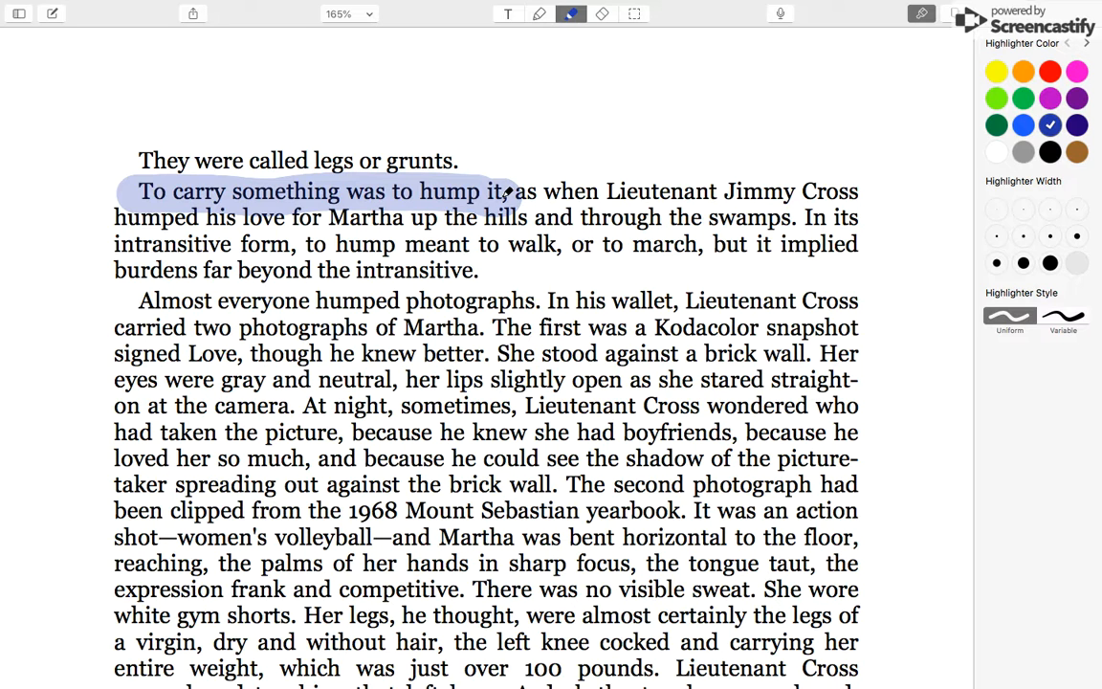
left_click_drag(507, 191, 504, 190)
scroll(517, 266, "down", 5)
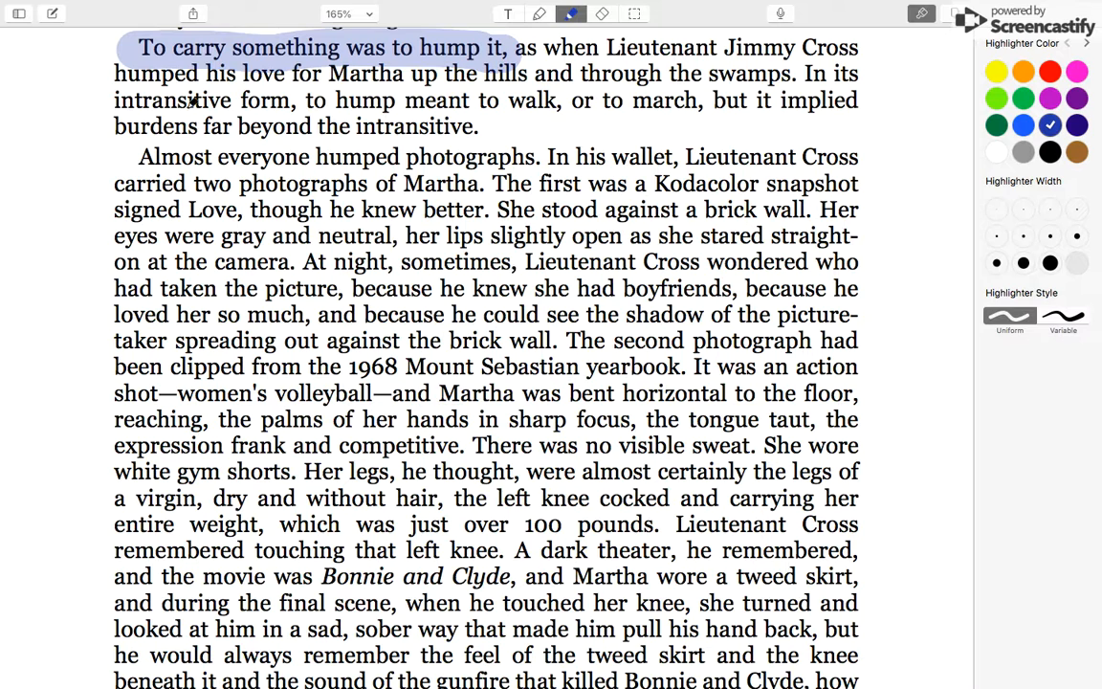
left_click_drag(129, 145, 529, 148)
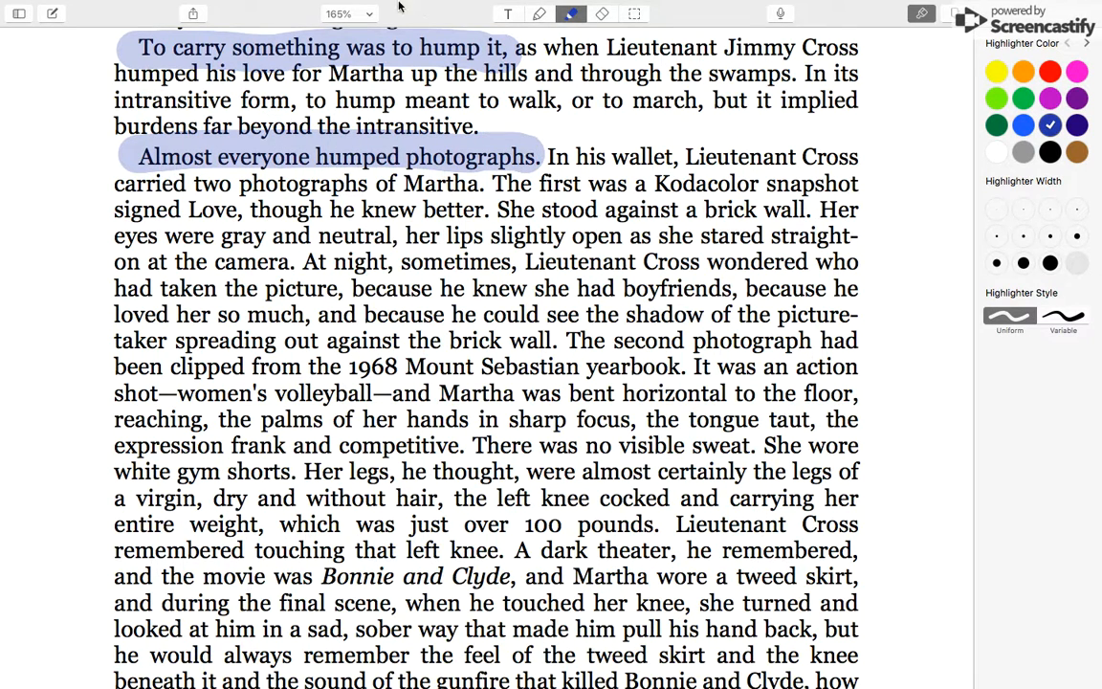
- Highlight "carried" in dark blue in "What they carried was partly a function of rank, partly of field specialty."
mouse_move(284, 29)
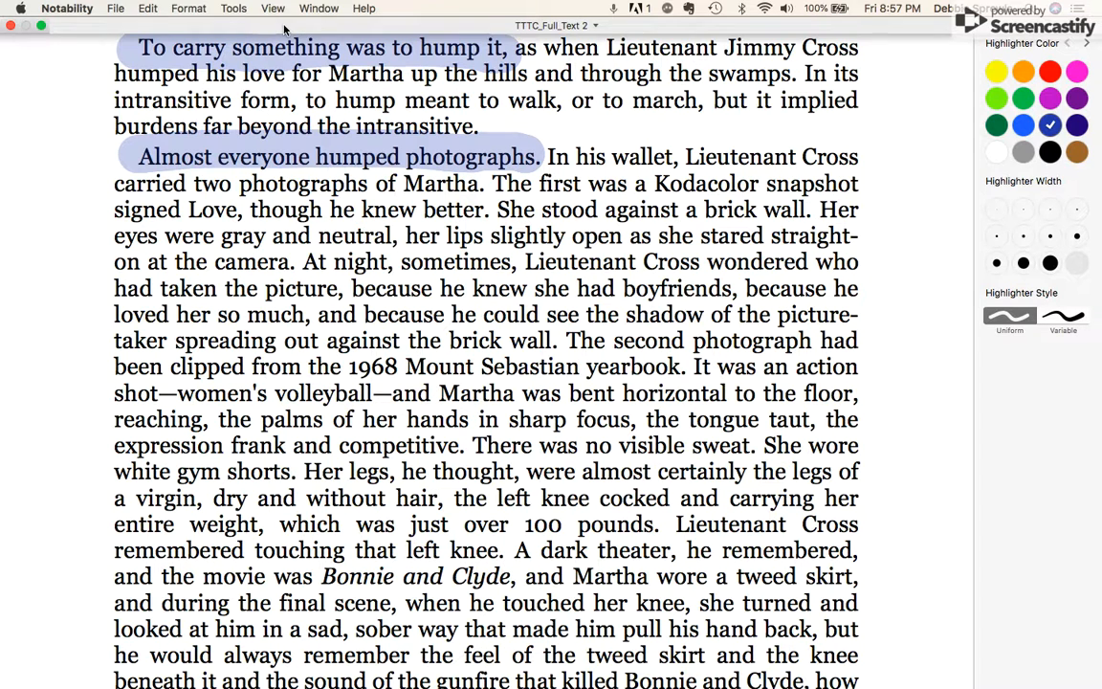
scroll(303, 332, "down", 2)
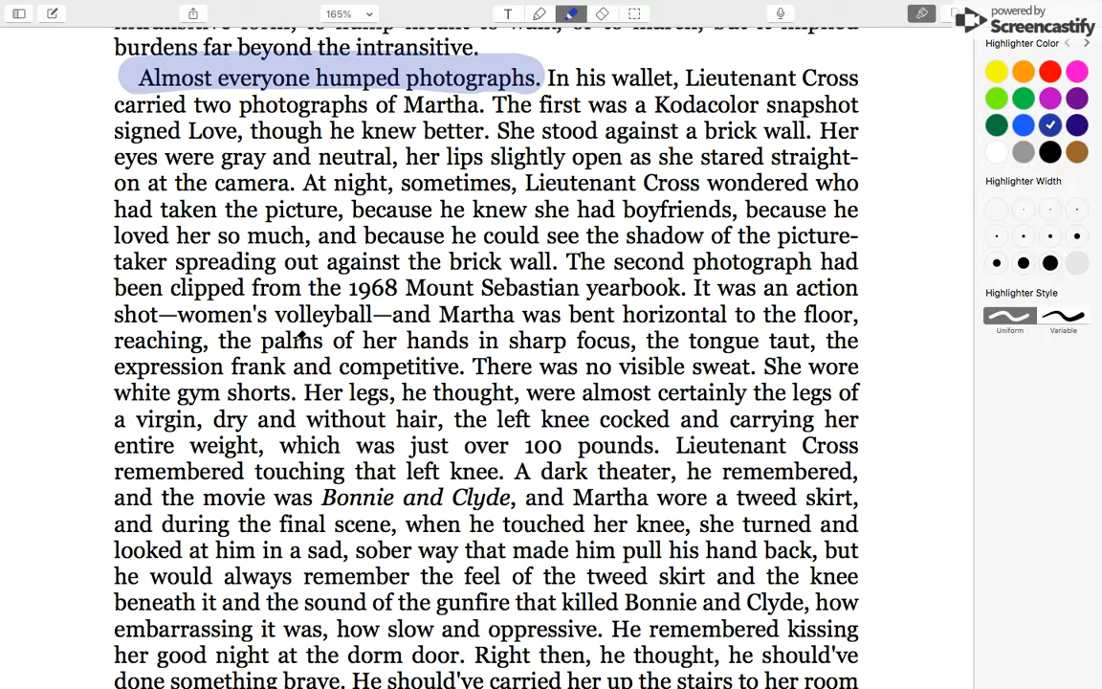
scroll(299, 335, "down", 5)
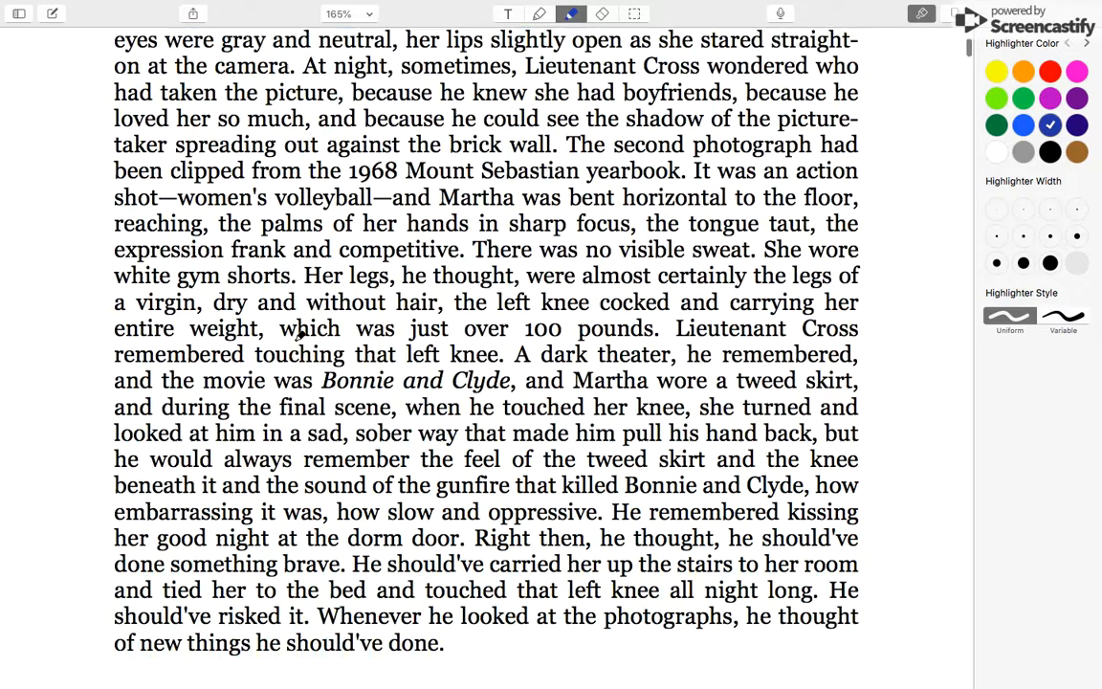
scroll(299, 330, "down", 8)
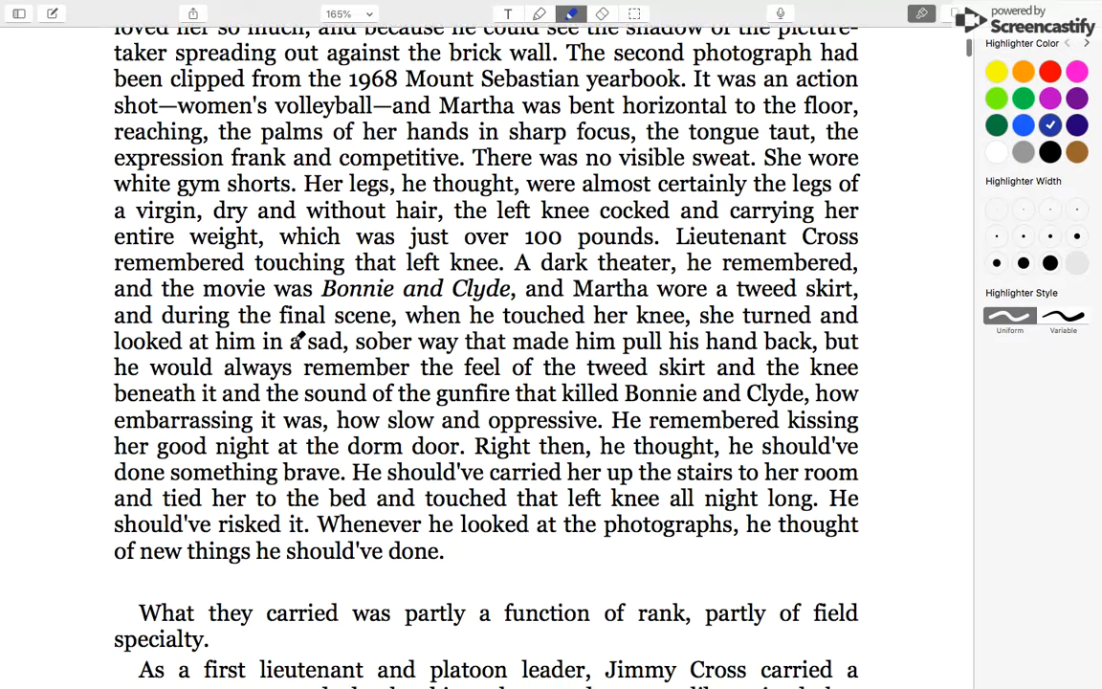
scroll(300, 334, "down", 1)
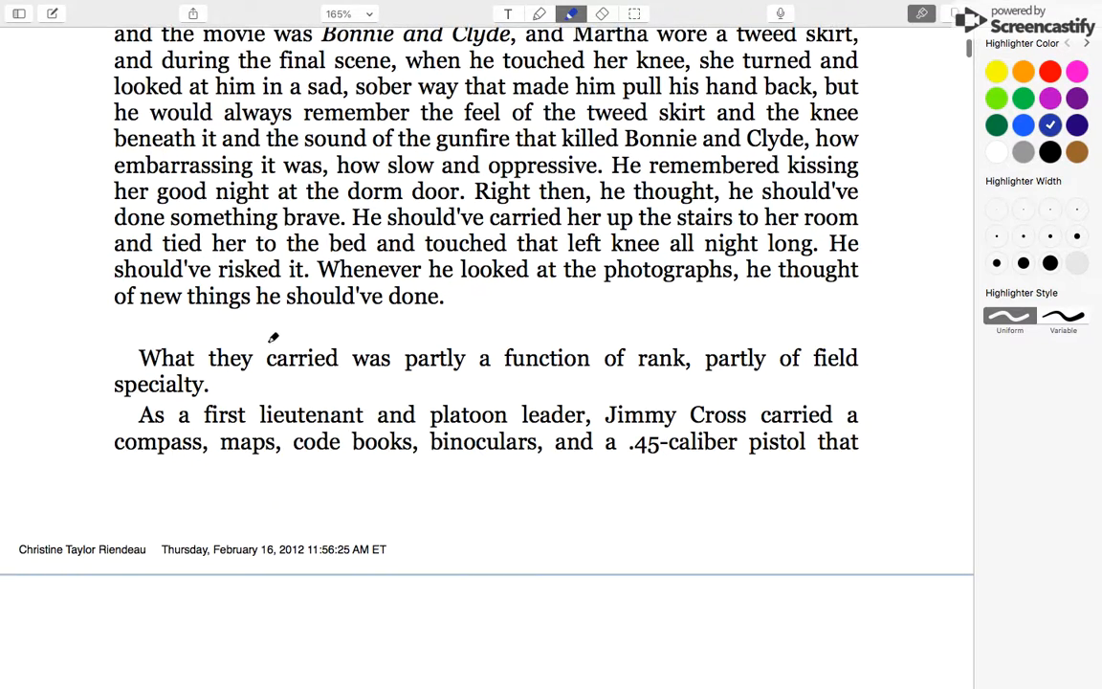
left_click_drag(251, 354, 366, 365)
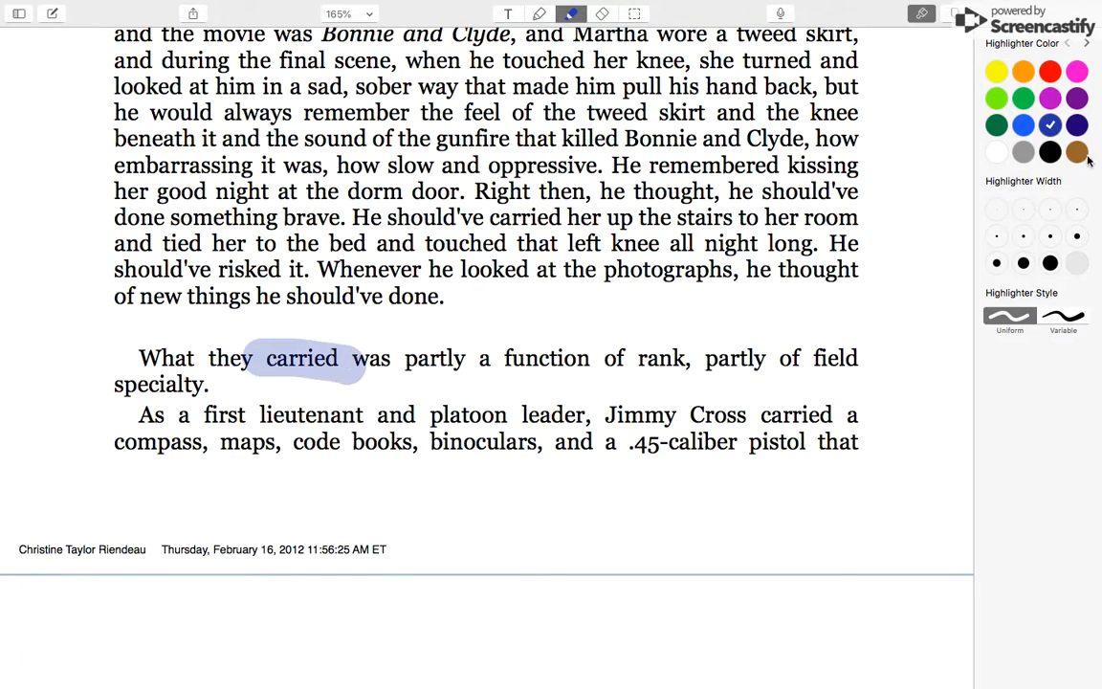
- Highlight in medium green "carried a" before "strobe light" and before "canvas satchel" on the next page
left_click(1022, 98)
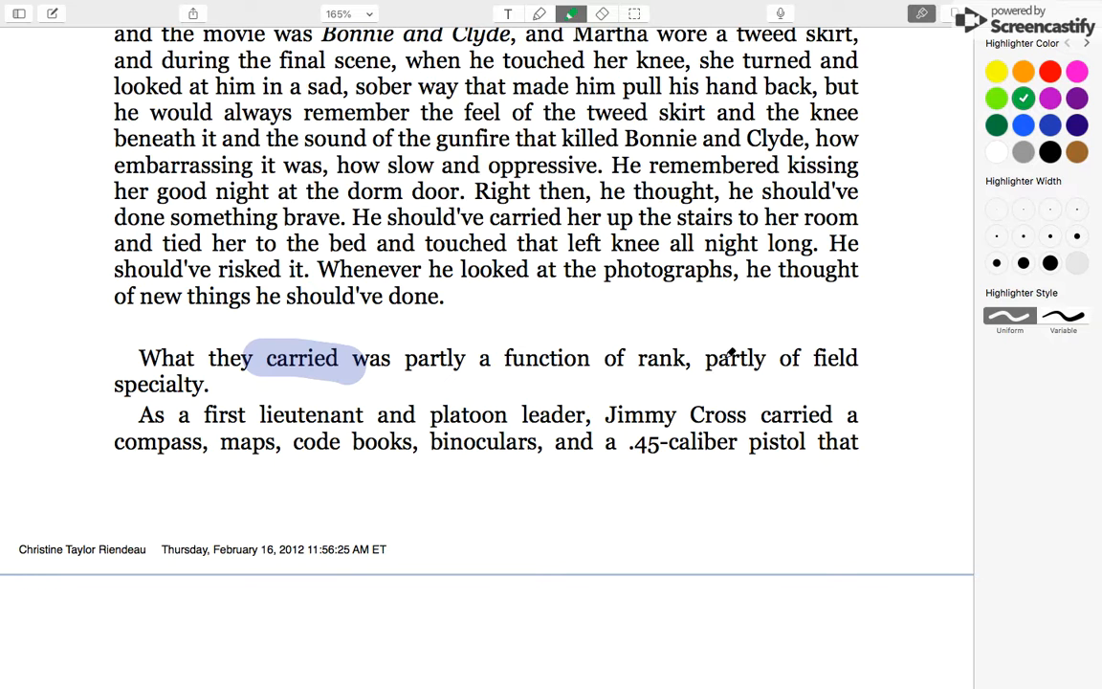
scroll(728, 352, "down", 6)
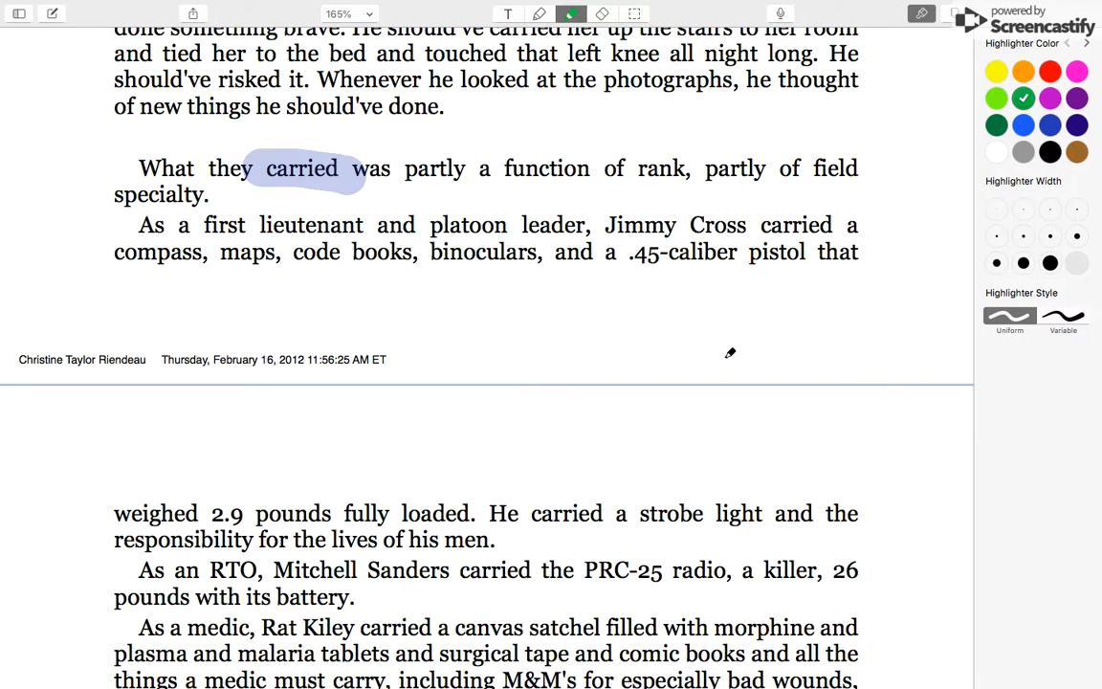
scroll(729, 352, "down", 5)
left_click_drag(511, 369, 619, 368)
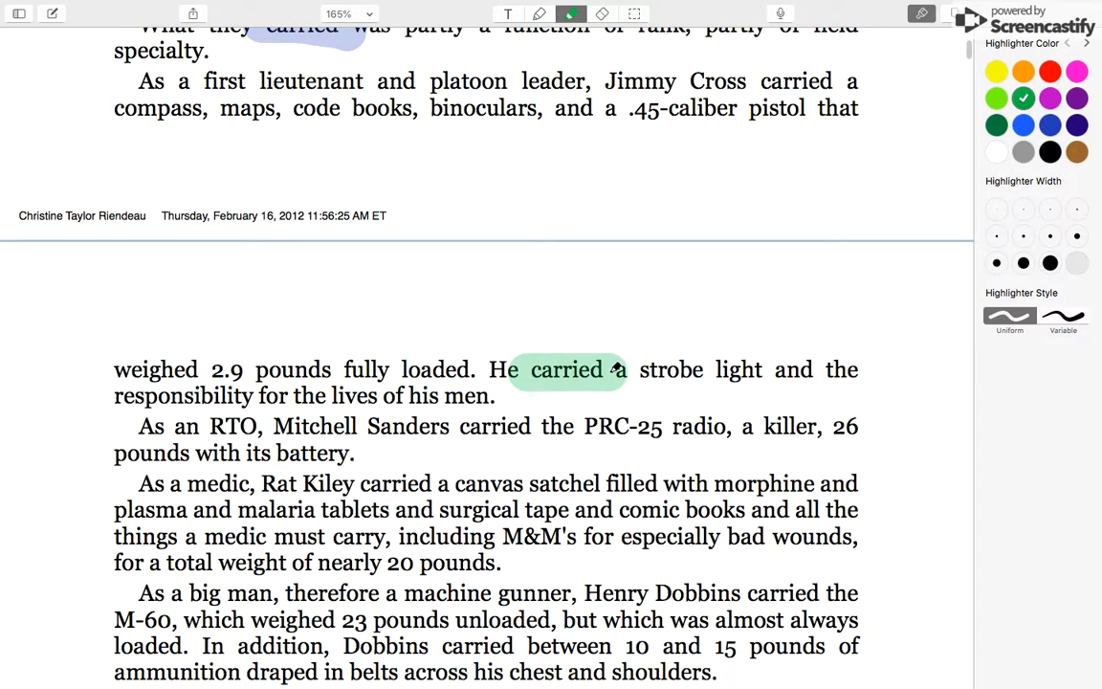
scroll(572, 408, "down", 5)
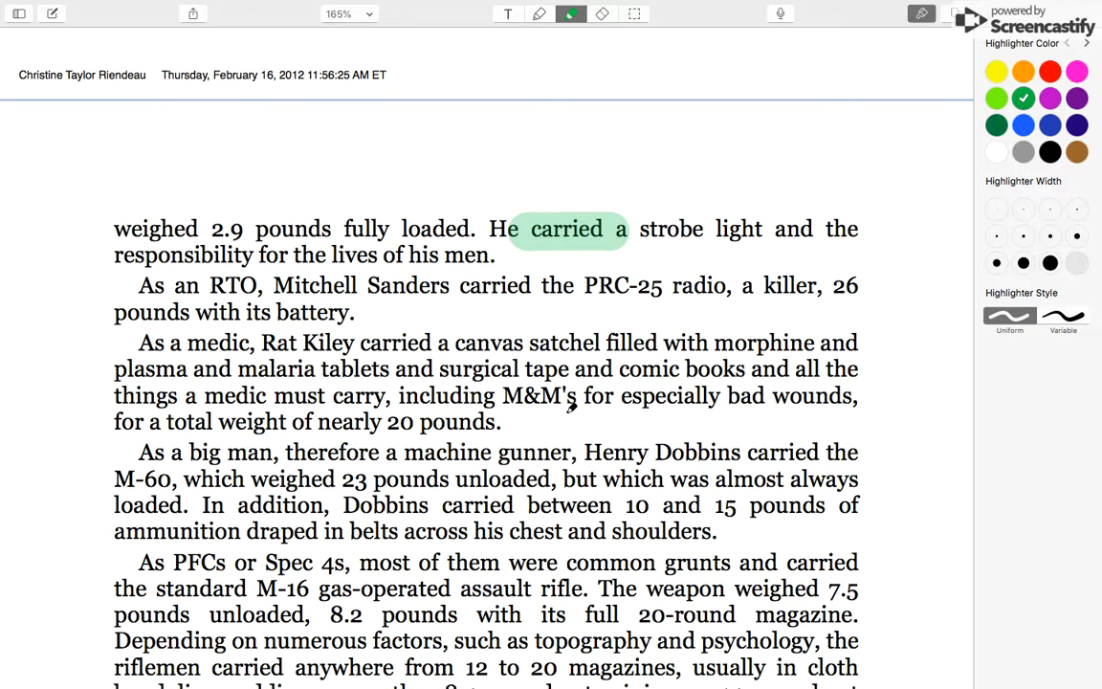
scroll(571, 406, "down", 4)
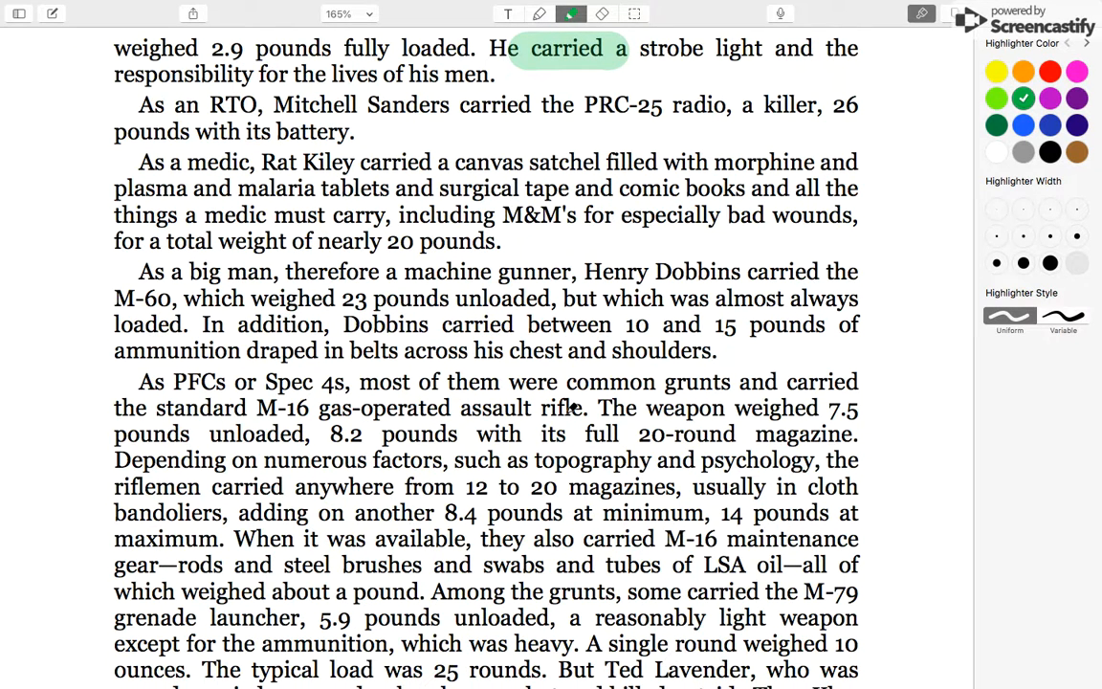
left_click_drag(330, 161, 440, 165)
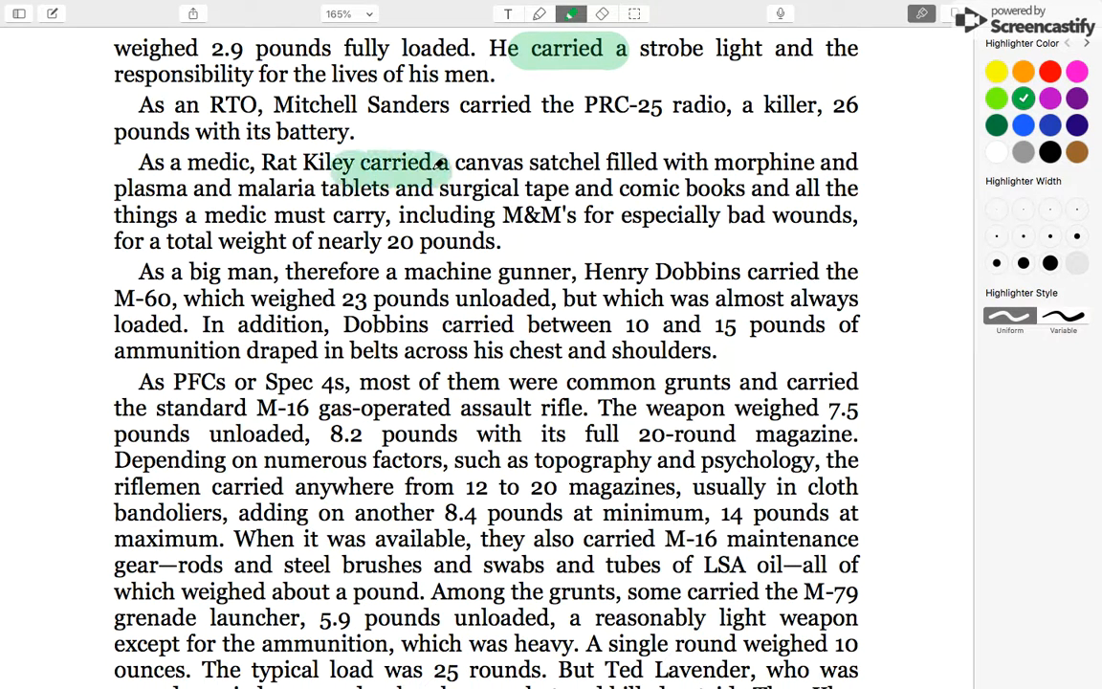
- Highlight "carried" in magenta before "34 rounds", before "him out to a dry paddy" and before "Lavender aboard"
left_click(1050, 96)
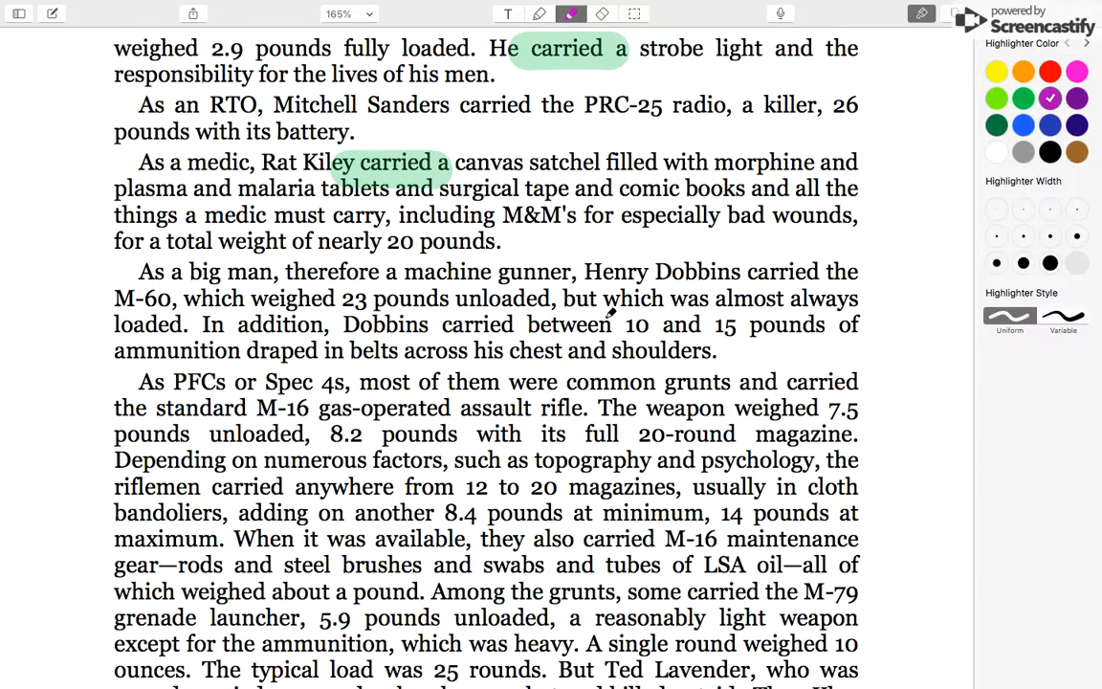
scroll(609, 311, "down", 8)
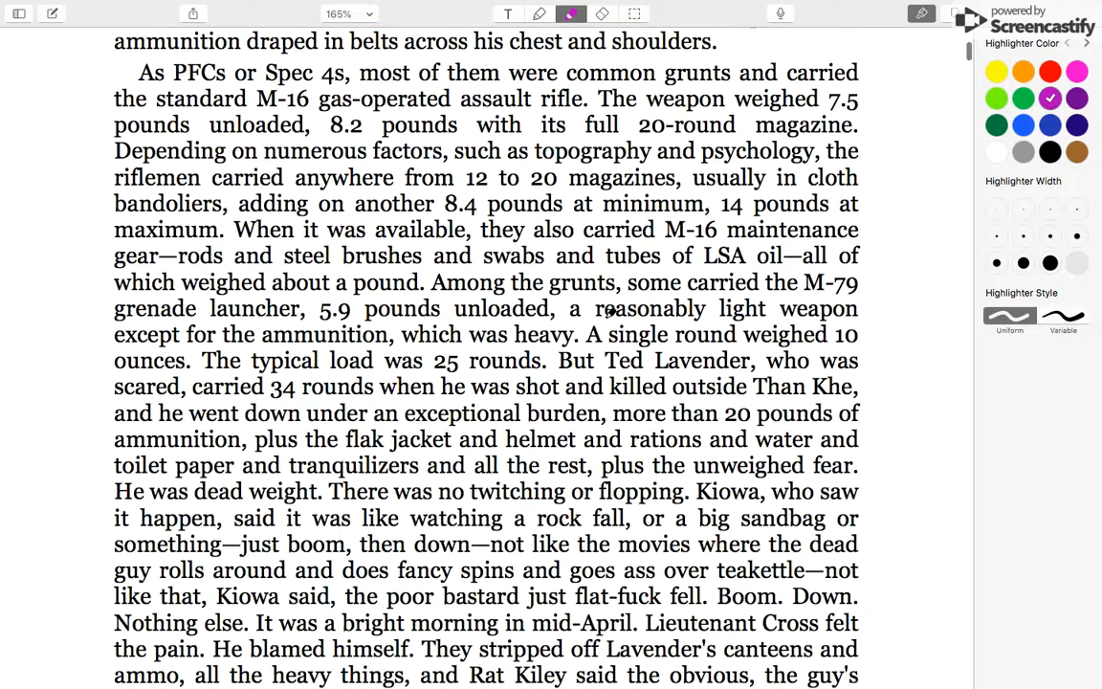
scroll(610, 311, "down", 8)
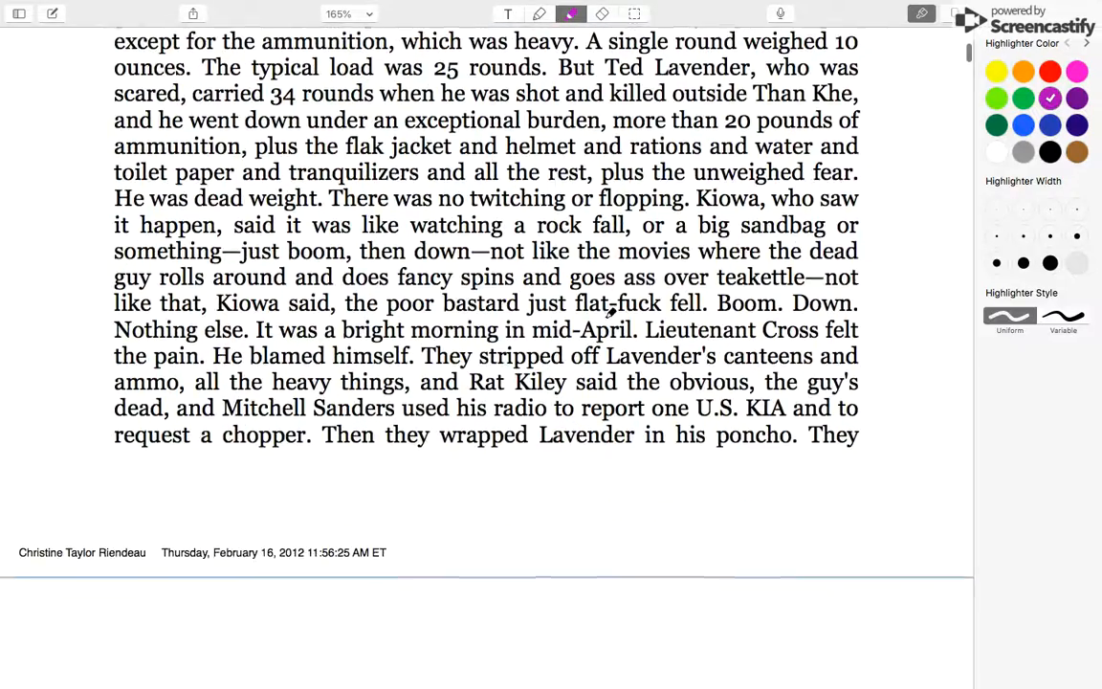
scroll(610, 310, "down", 1)
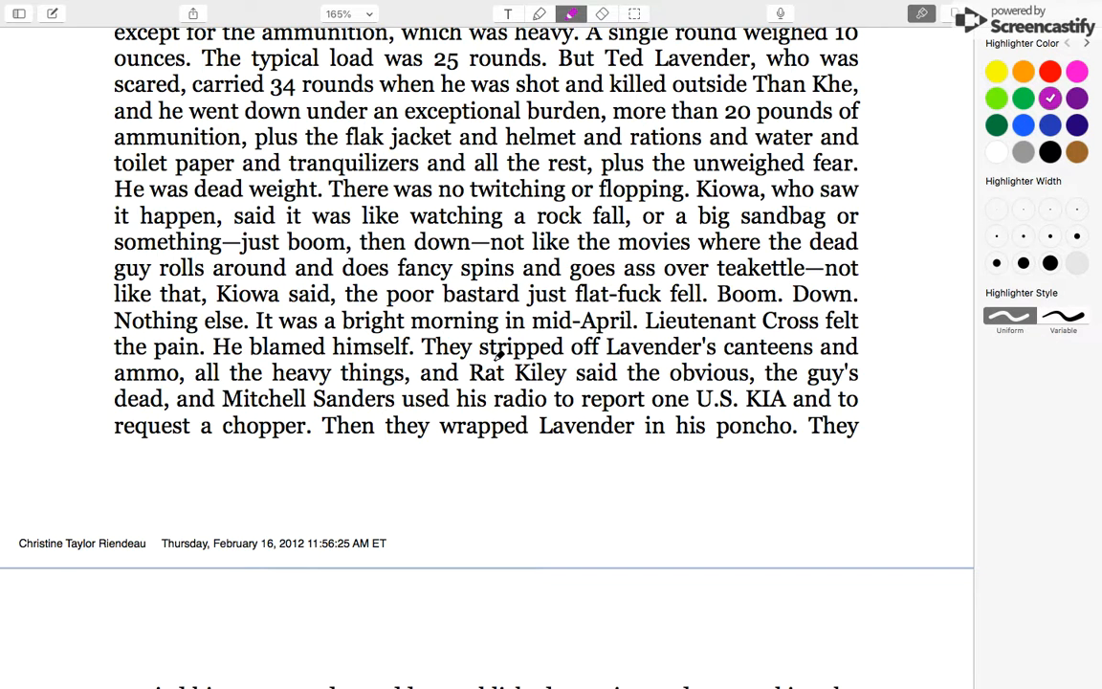
left_click_drag(170, 84, 280, 85)
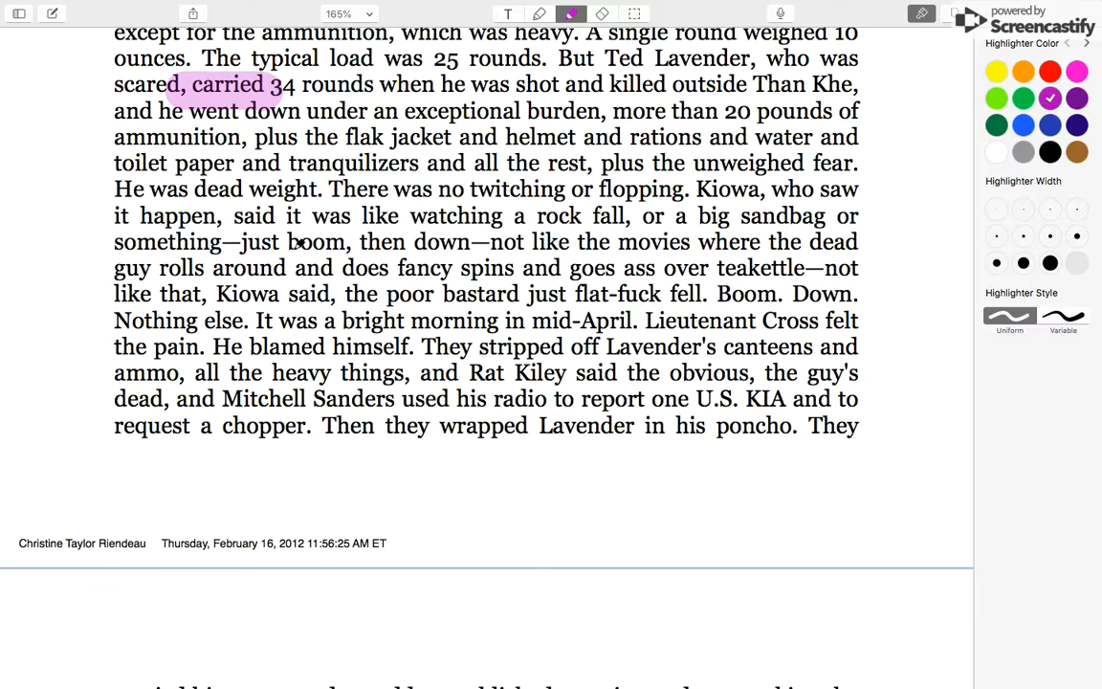
scroll(299, 244, "down", 10)
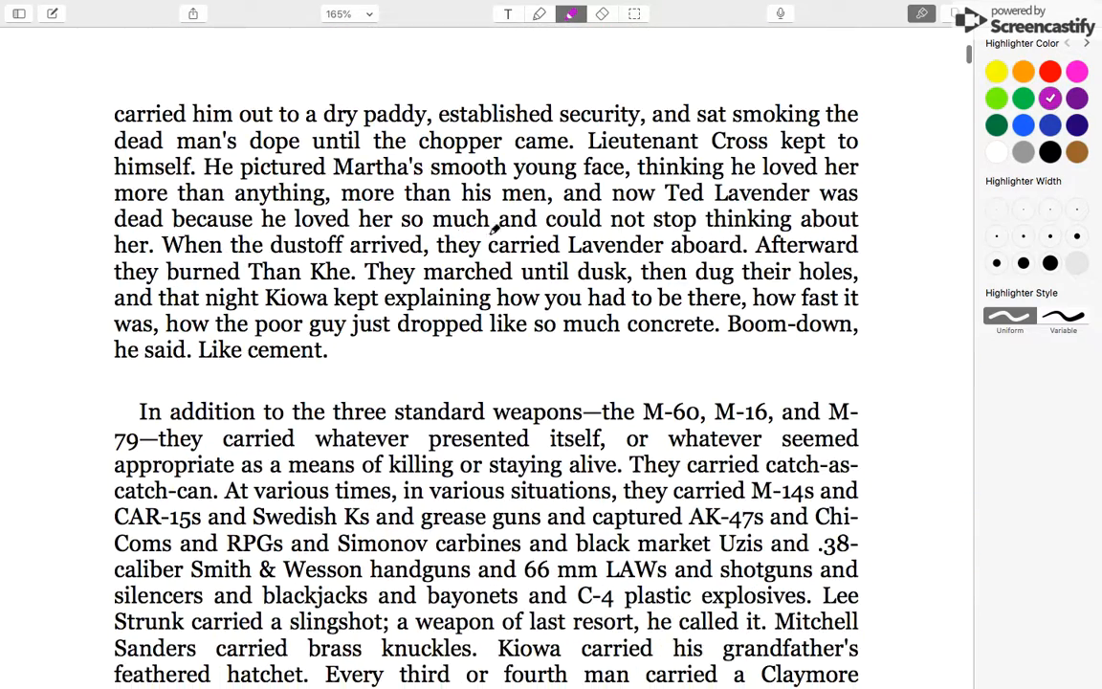
left_click_drag(468, 245, 588, 245)
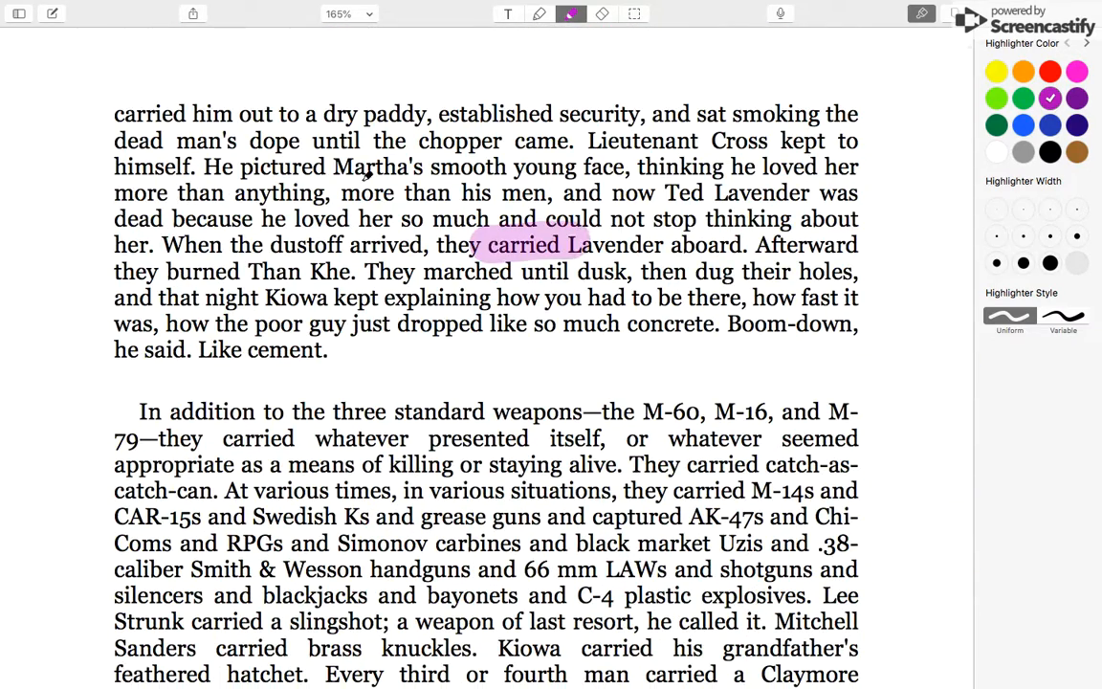
left_click_drag(101, 114, 206, 113)
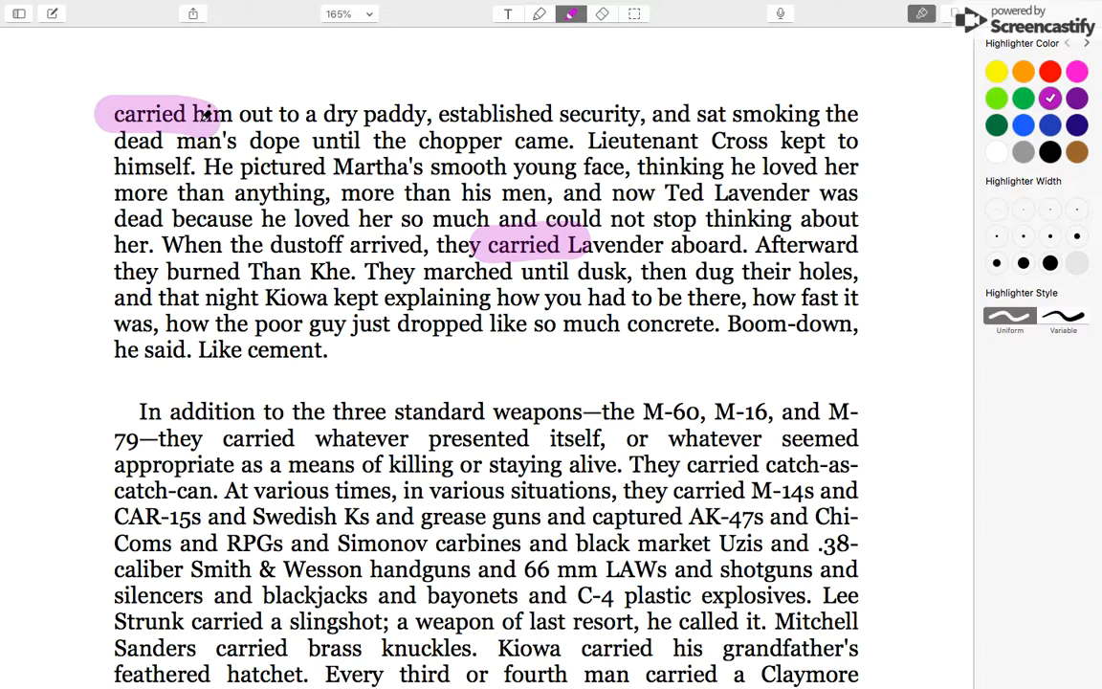
- Highlight "carried" in magenta before "whatever presented itself", "catch-as-catch-can" and "M-14s" in the three standard weapons paragraph
scroll(287, 280, "down", 2)
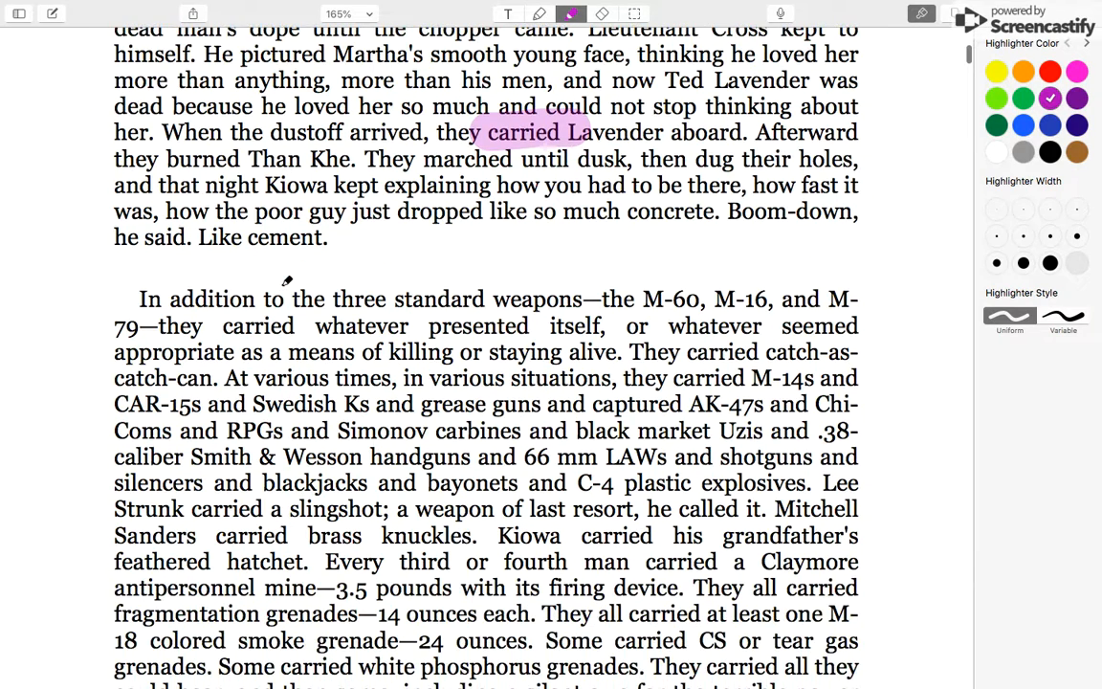
scroll(287, 281, "down", 1)
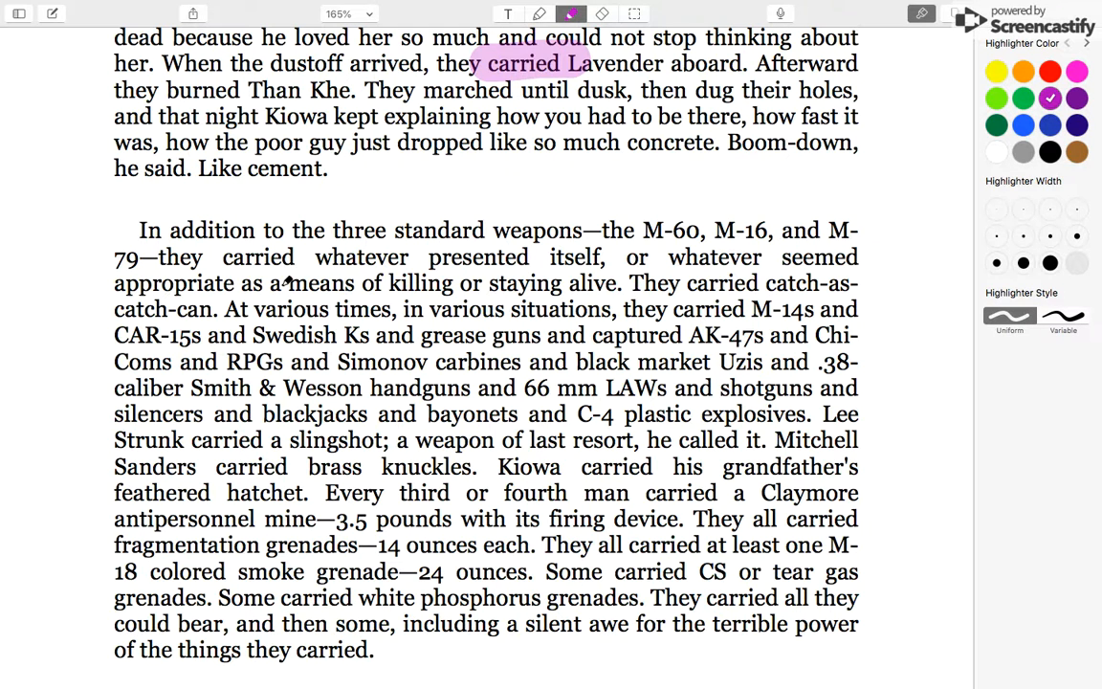
left_click_drag(207, 256, 305, 258)
left_click_drag(685, 282, 754, 280)
left_click_drag(673, 309, 756, 309)
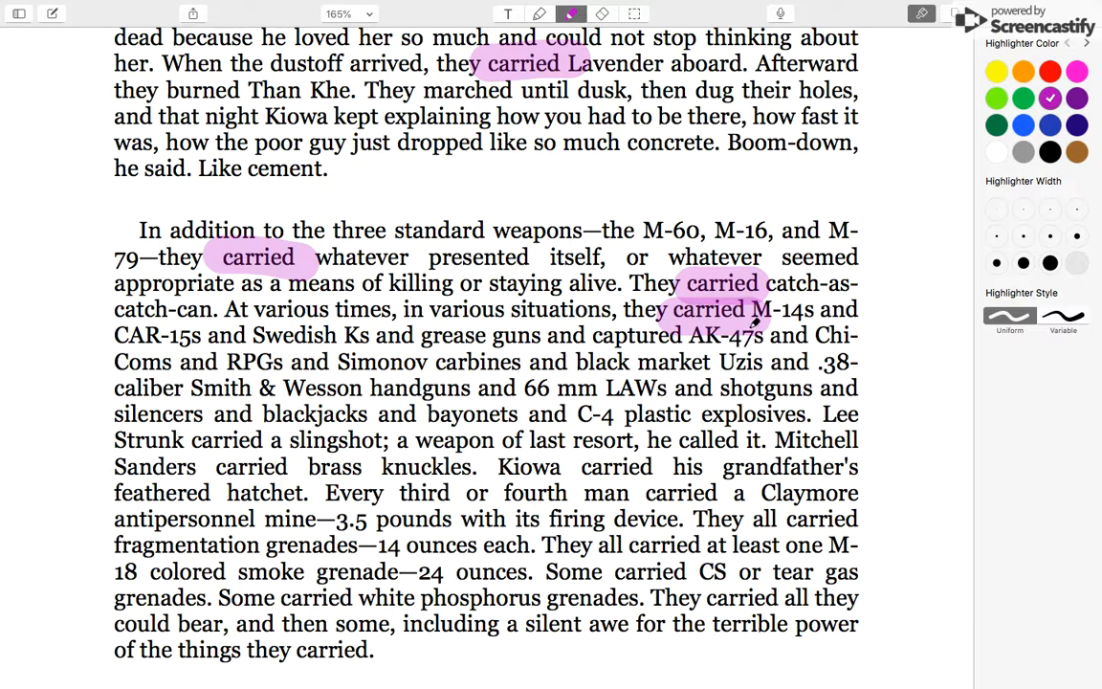
- Highlight "carried" in magenta where it refers to the slingshot, the grandfather's feathered hatchet, the Claymore mine and the fragmentation grenades
scroll(506, 277, "down", 3)
left_click_drag(182, 286, 276, 285)
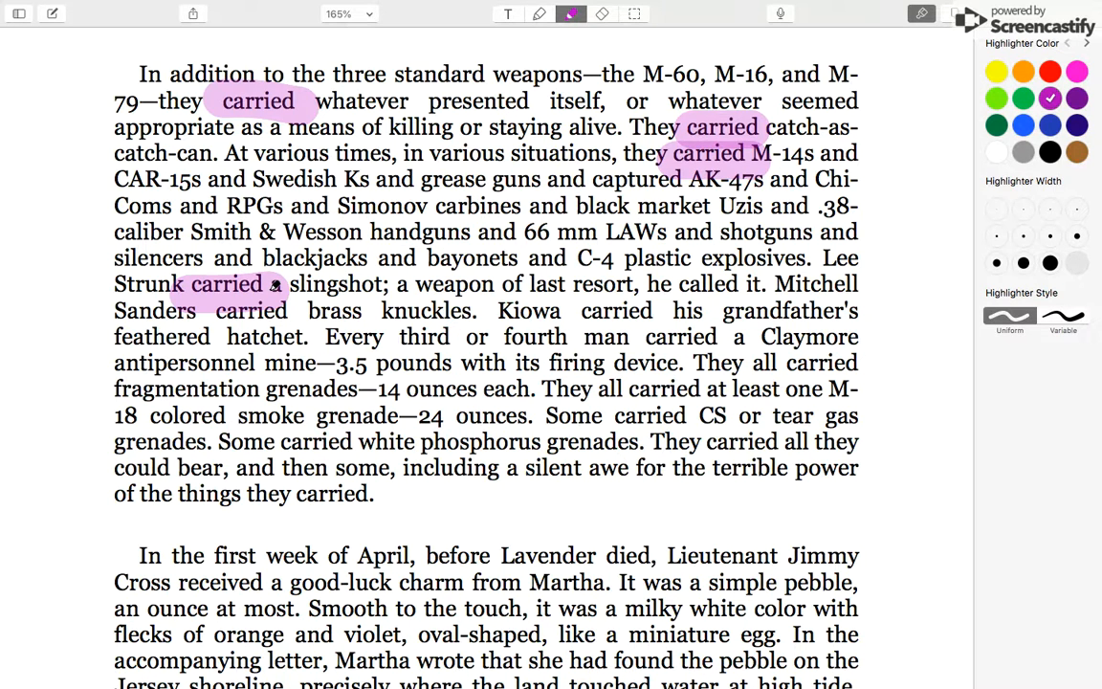
left_click_drag(276, 285, 285, 285)
mouse_move(590, 311)
left_mouse_down()
mouse_move(658, 311)
mouse_move(717, 338)
left_mouse_up()
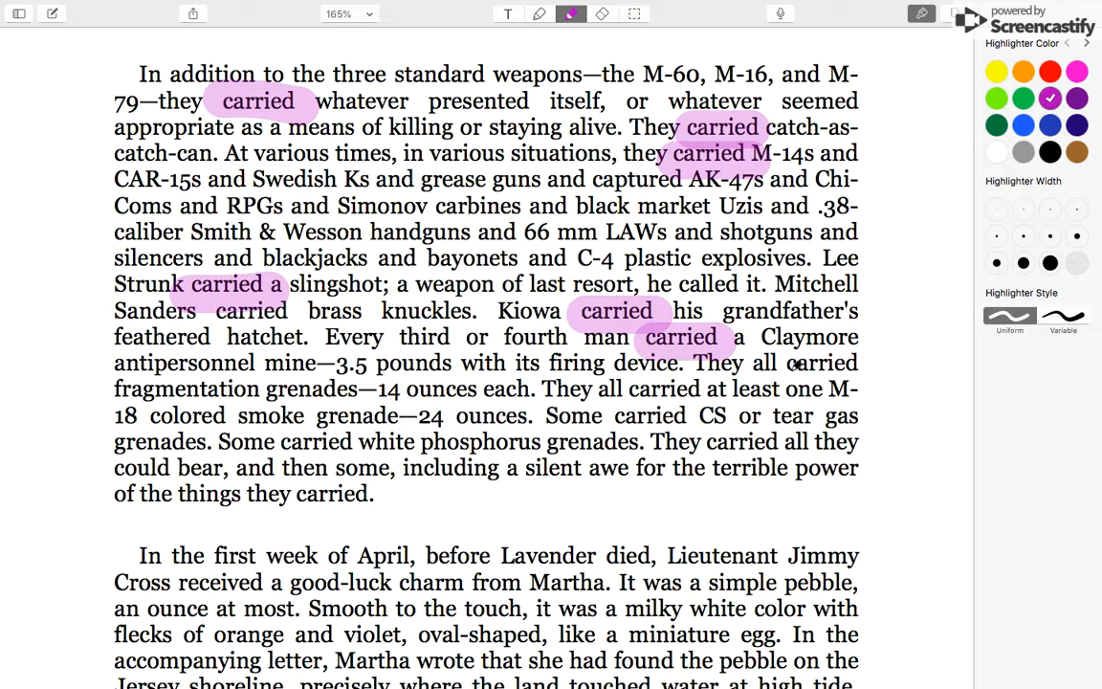
left_click_drag(790, 362, 876, 363)
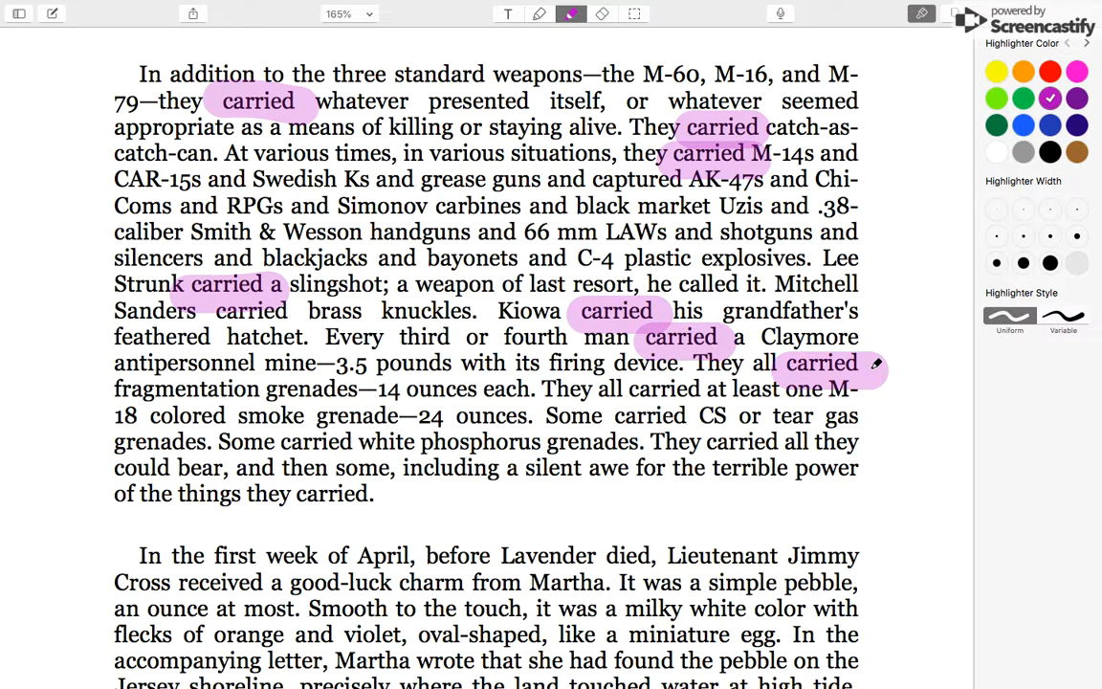
- Highlight "carried" in magenta before "CS", "white phosphorus grenades" and "all they could bear", and in the paragraph's closing "the things they carried."
scroll(516, 387, "down", 3)
left_click_drag(254, 354, 387, 354)
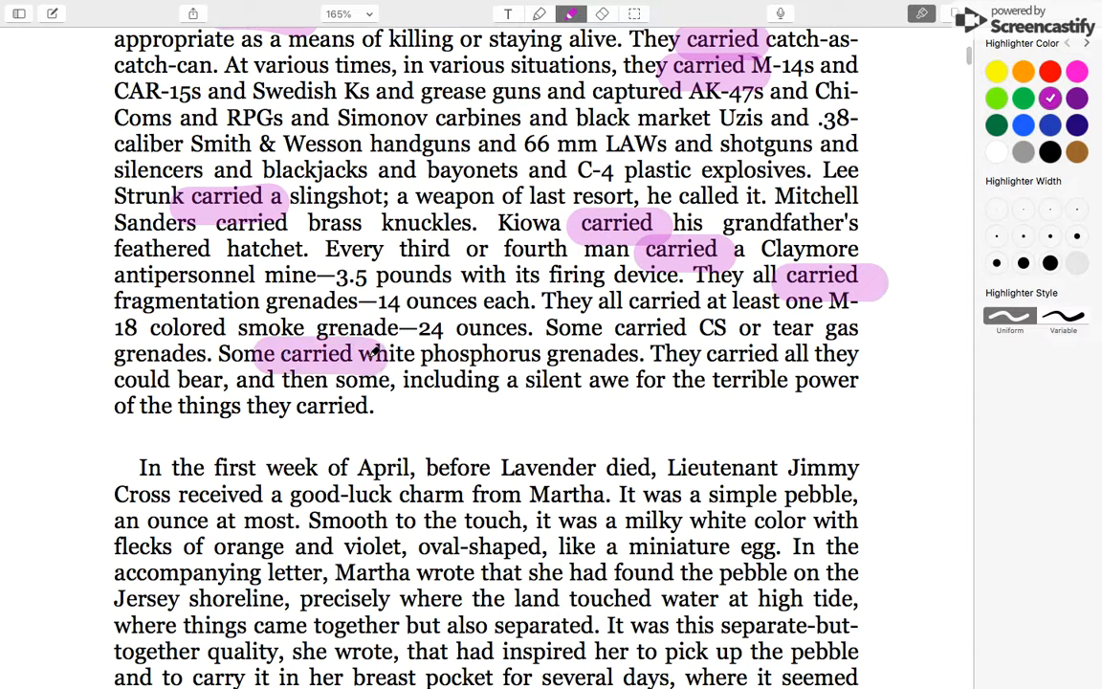
mouse_move(611, 327)
left_mouse_down()
mouse_move(729, 328)
mouse_move(792, 353)
left_mouse_up()
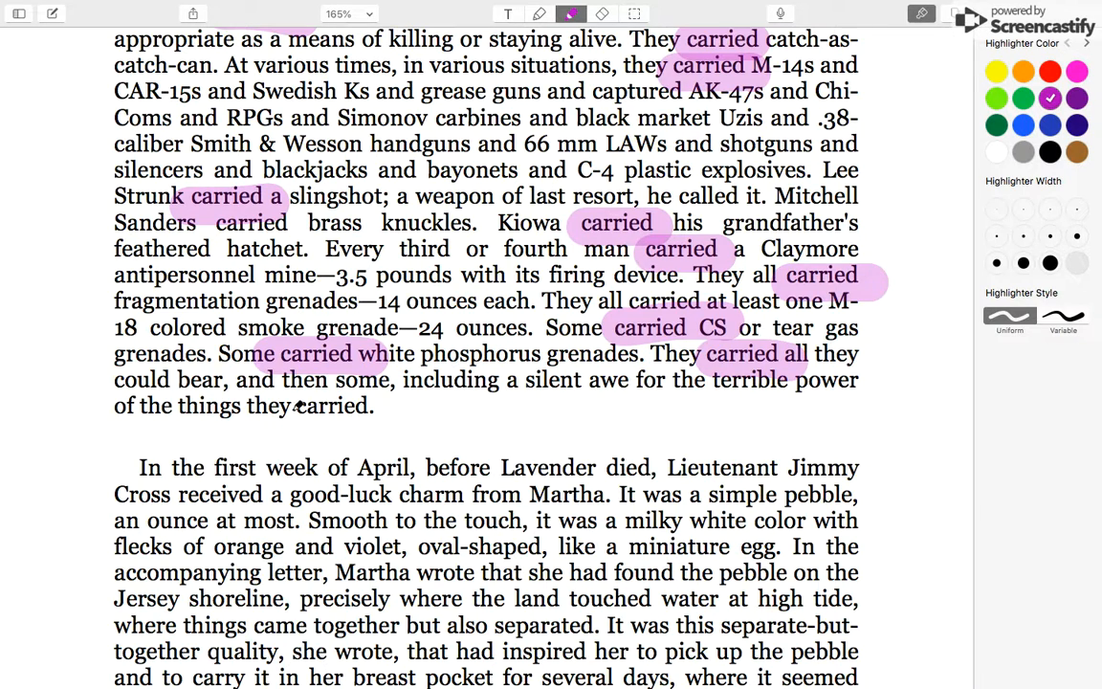
left_click_drag(280, 406, 388, 405)
- Exit the annotated text's full-screen view and switch to the Google Docs assignment in Chrome to review the Ambiguity Seen noticing and Reflect prompts
scroll(423, 424, "down", 6)
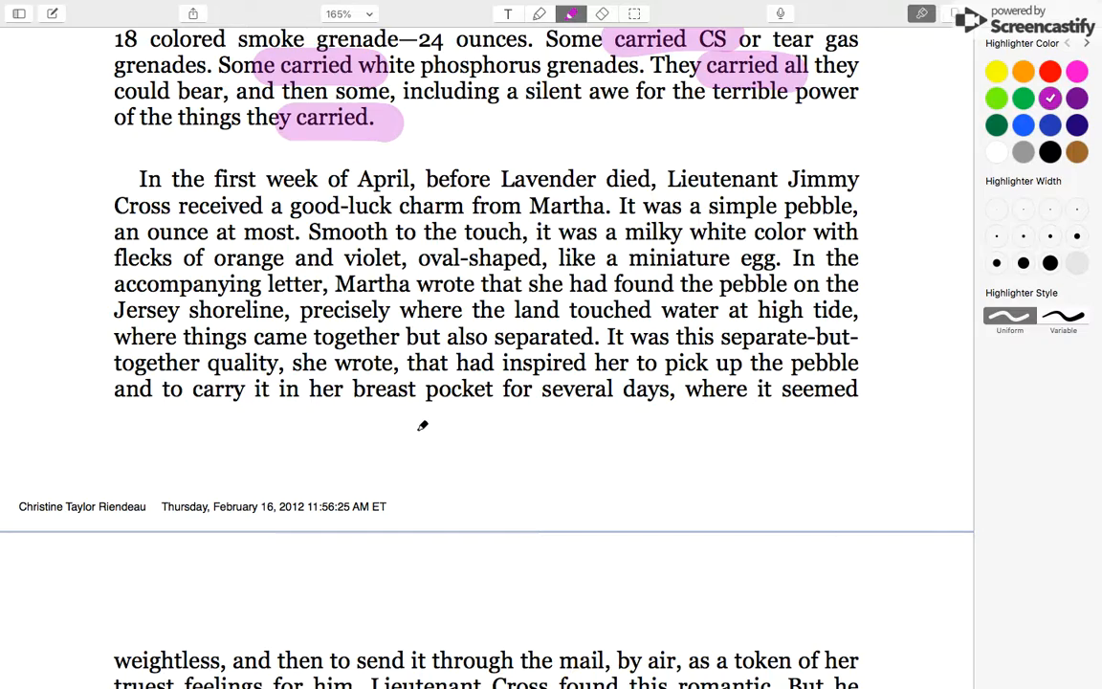
scroll(423, 424, "down", 8)
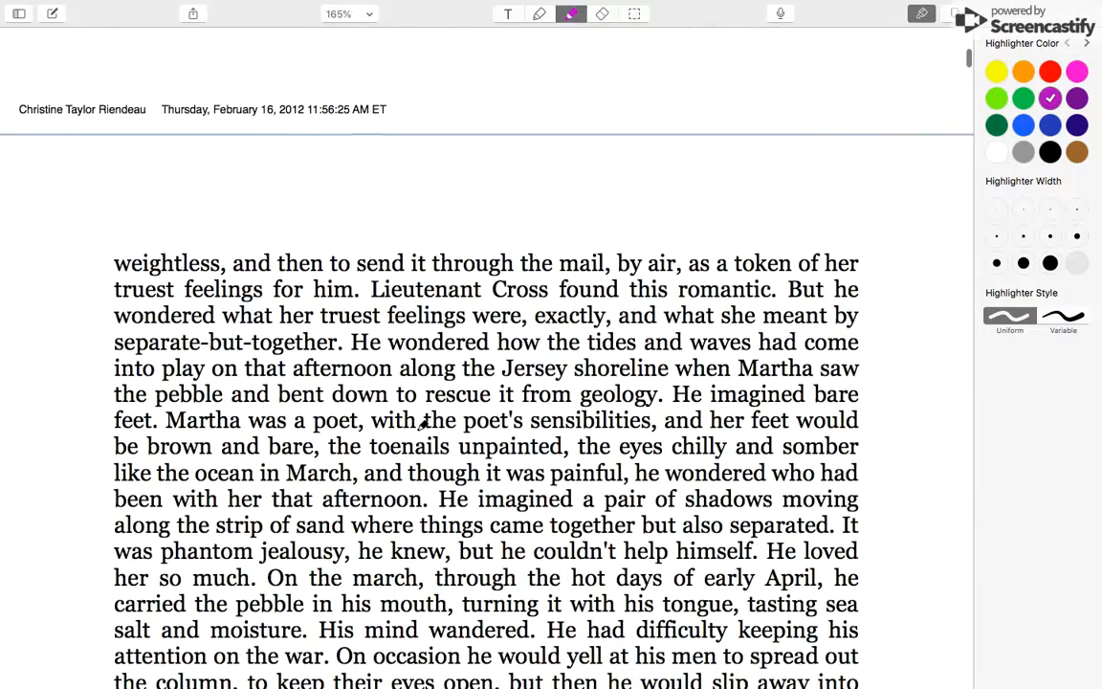
scroll(422, 425, "down", 4)
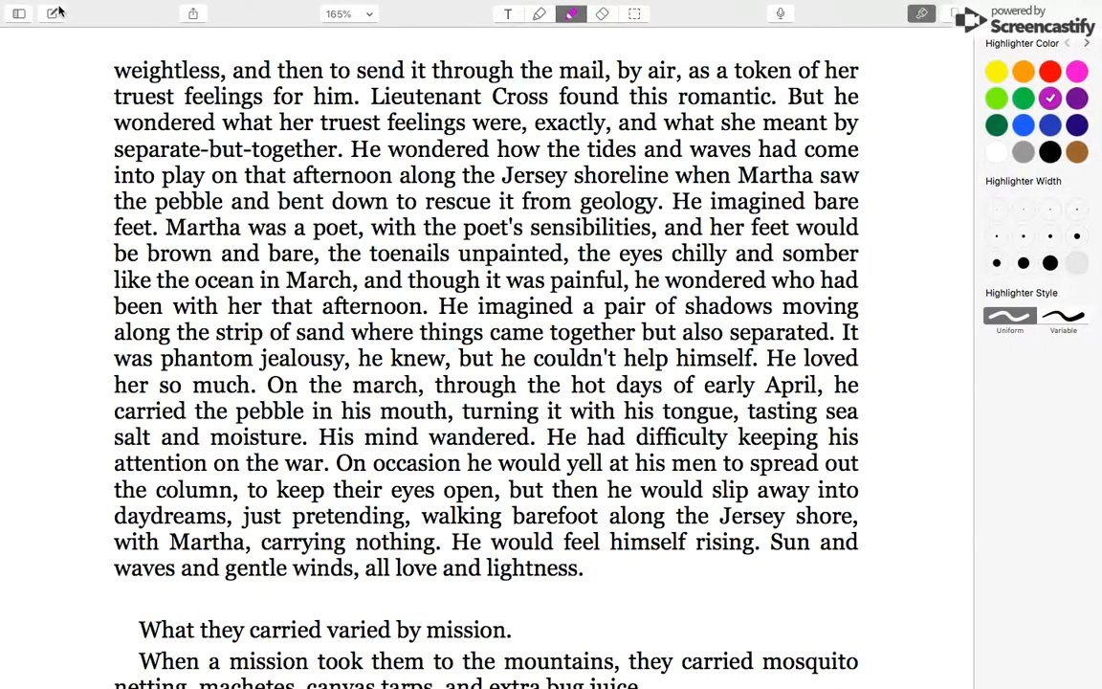
mouse_move(141, 5)
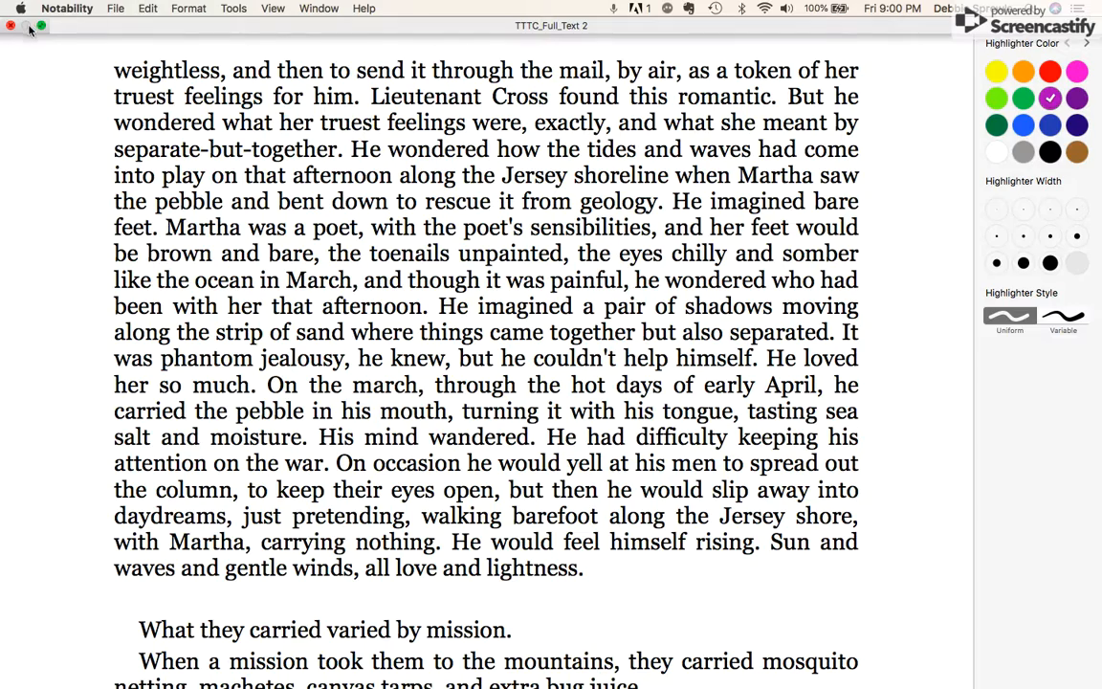
left_click(40, 27)
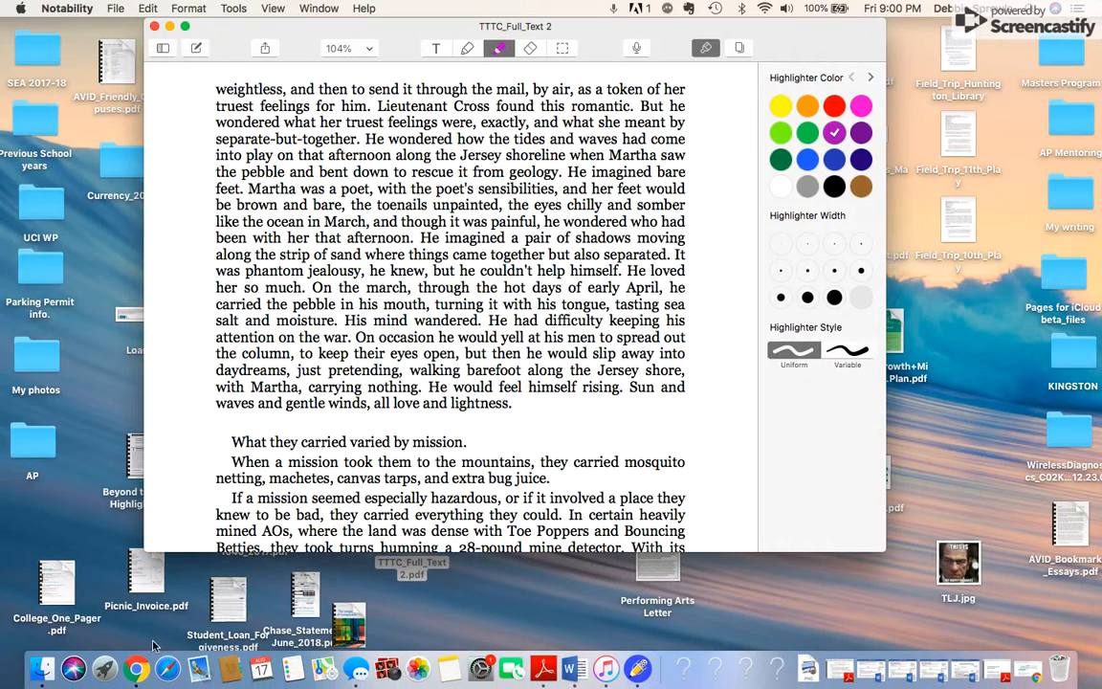
left_click(137, 668)
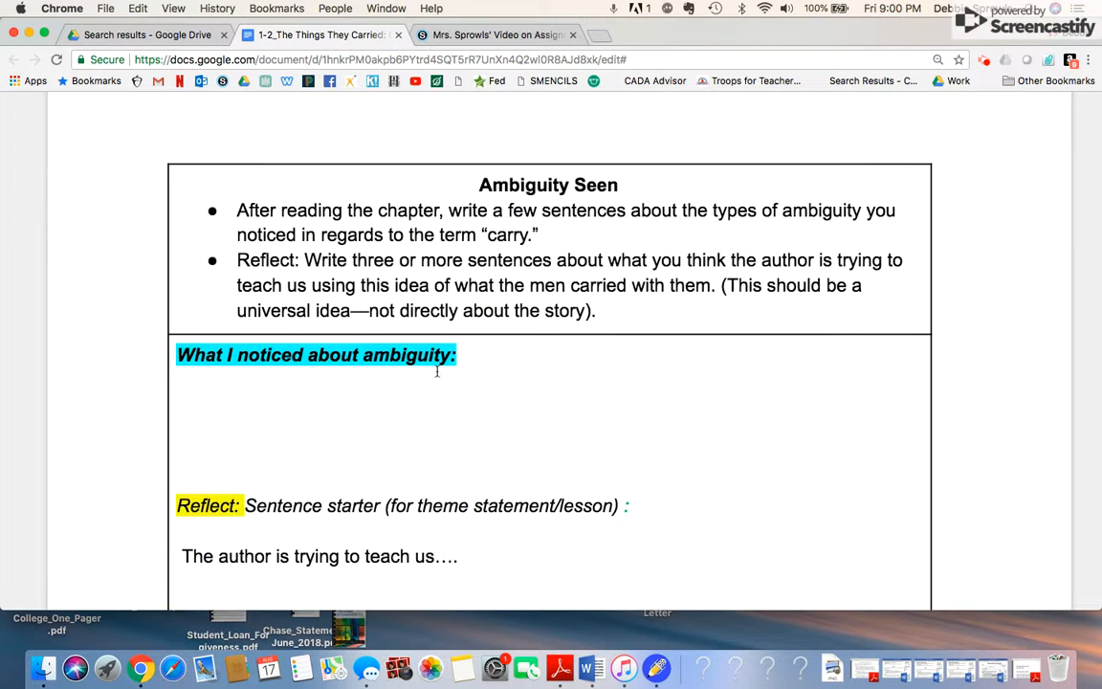
scroll(422, 394, "down", 3)
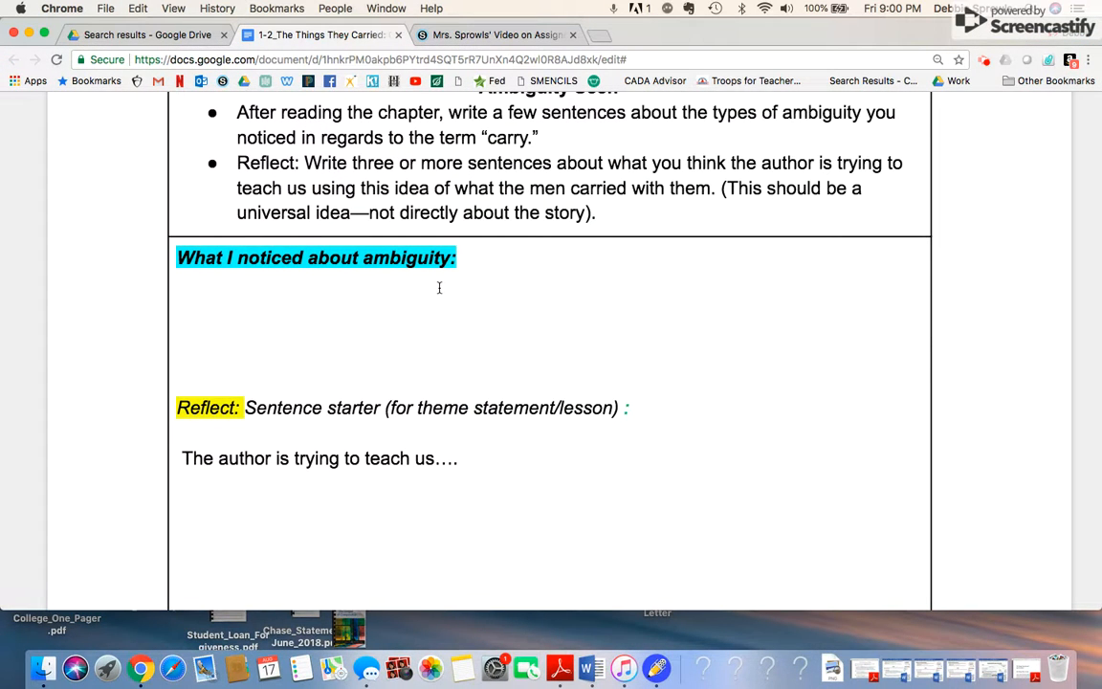
- Insert "(carry/carried)" before the colon in the "What I noticed about ambiguity" heading
left_click(473, 265)
key("Left")
type("(carry/carried")
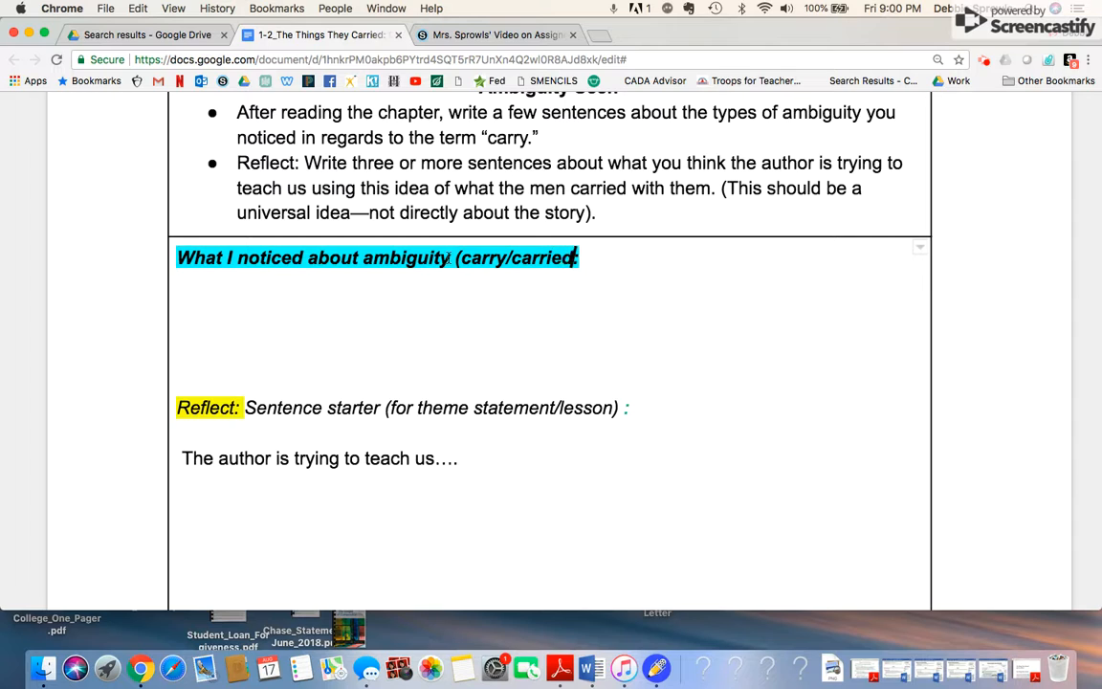
type(")")
left_click(608, 251)
- Review the Reflect sentence starter, the Ambiguity Seen instructions and the Chapter Two "Love" character development section
scroll(608, 252, "down", 3)
left_click(481, 348)
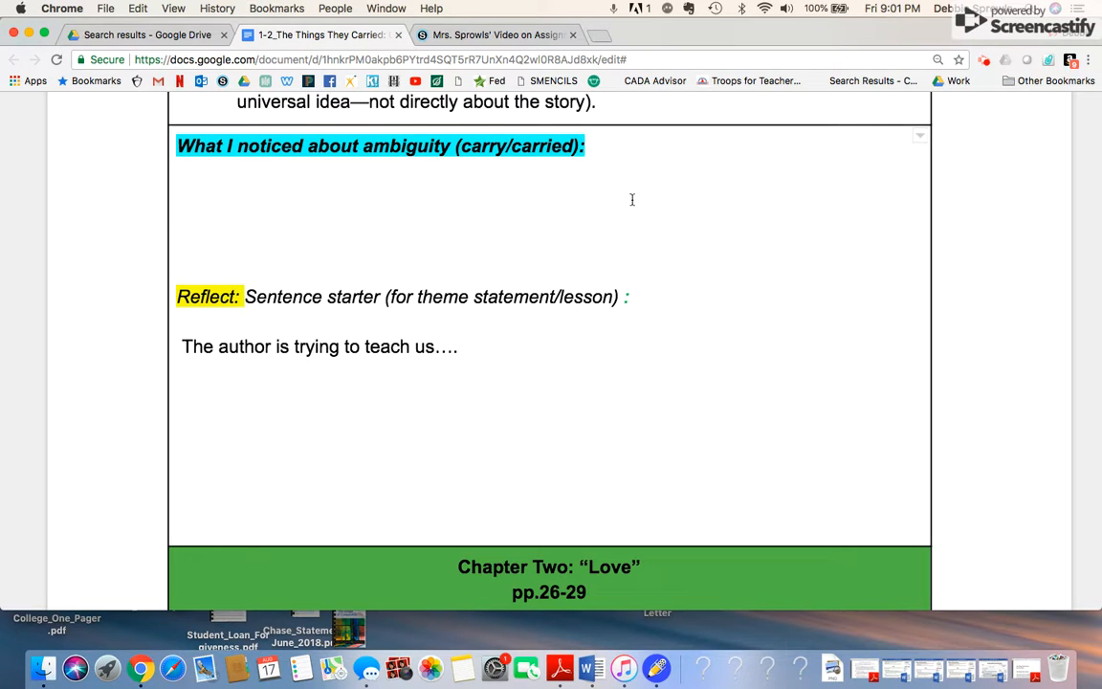
scroll(604, 277, "up", 4)
scroll(604, 277, "down", 5)
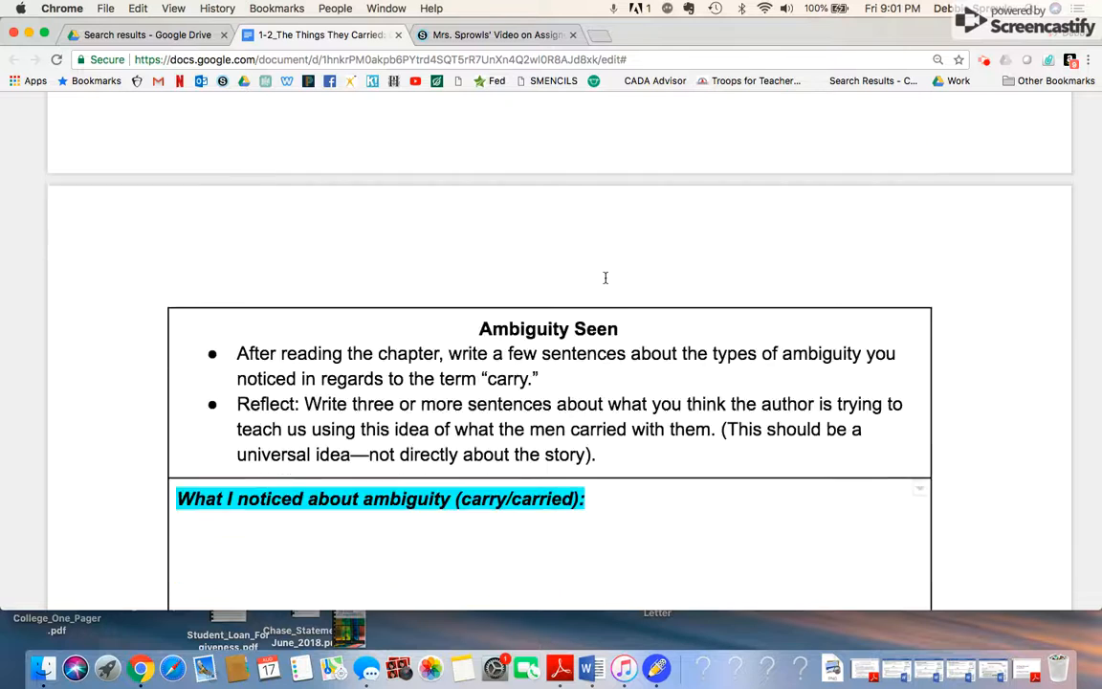
scroll(604, 277, "down", 5)
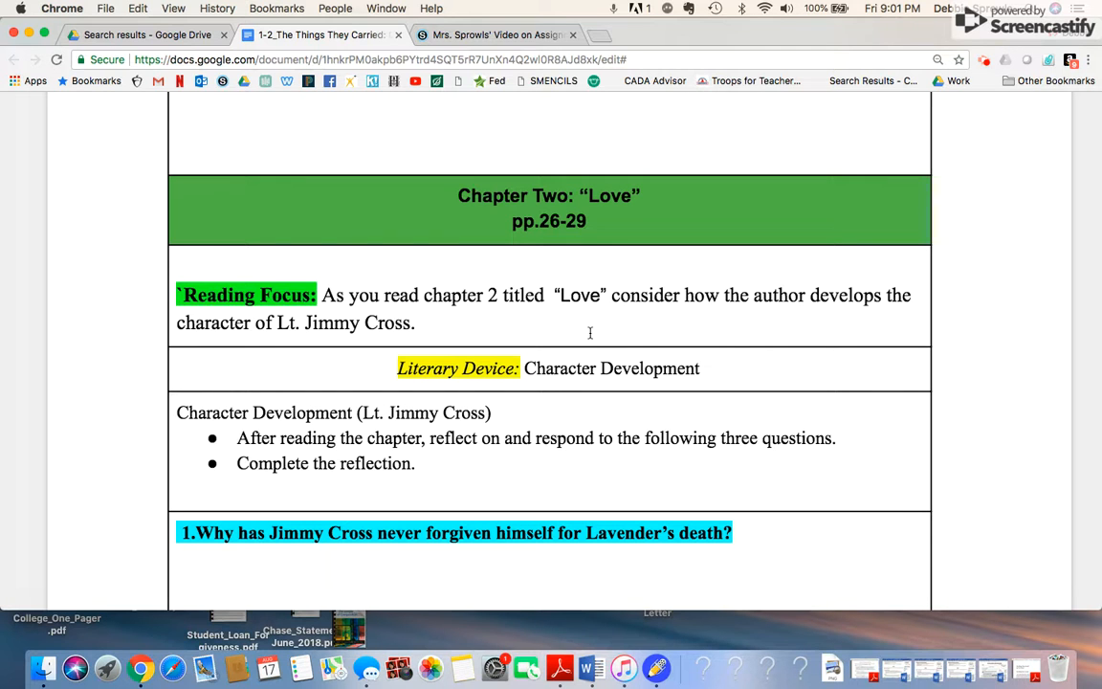
scroll(590, 332, "up", 5)
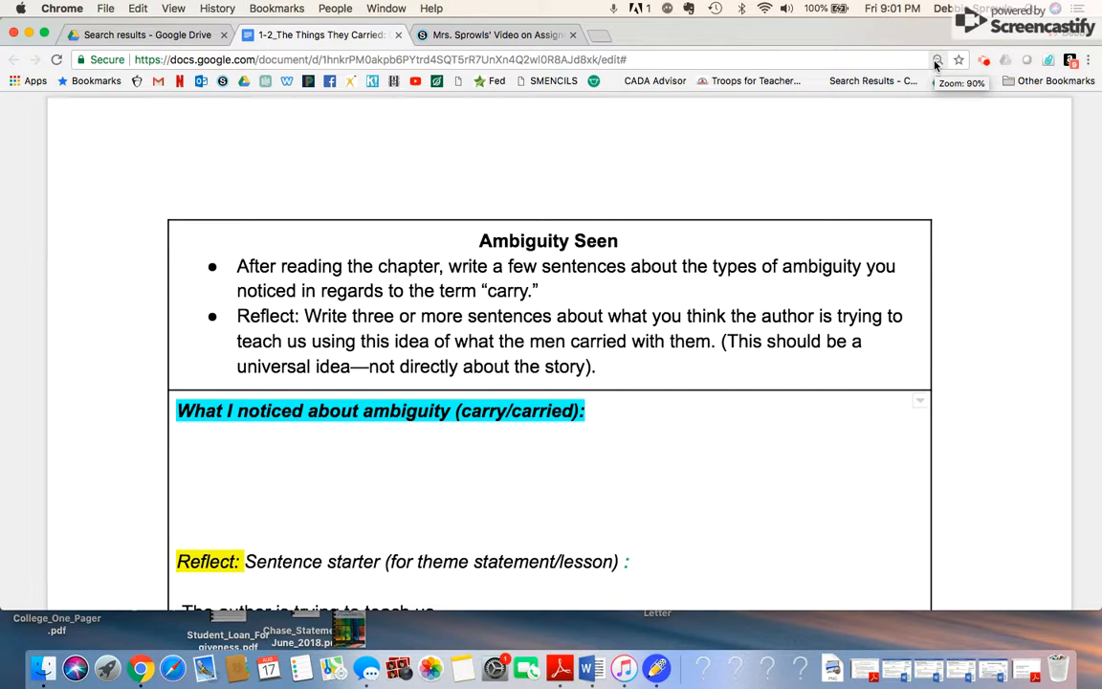
left_click(985, 64)
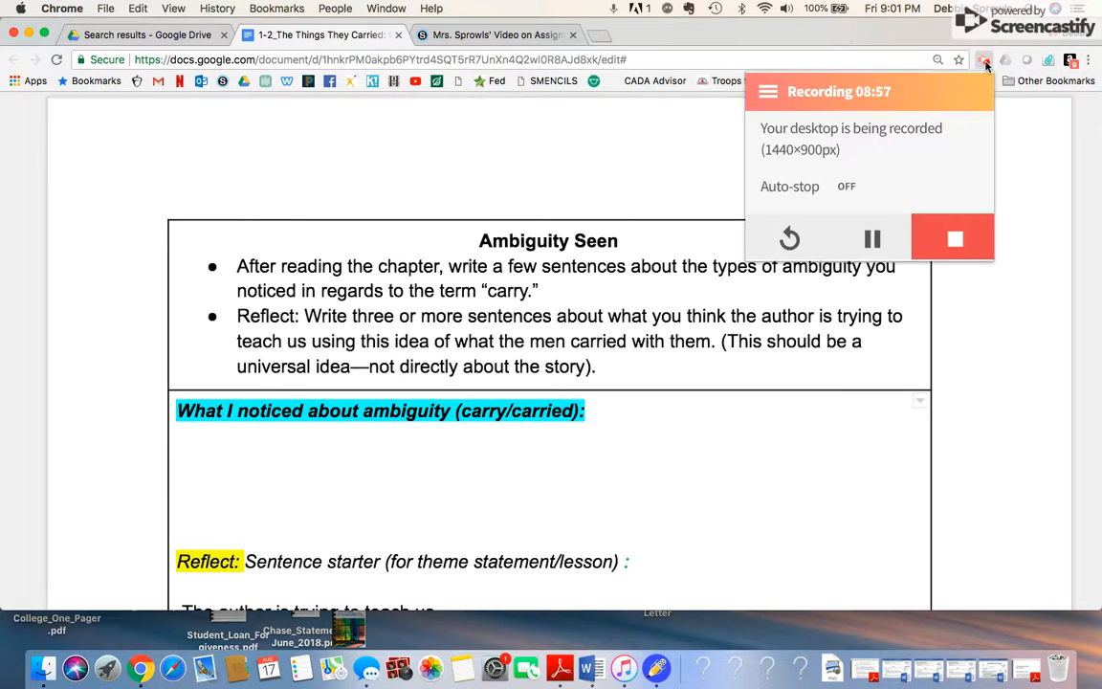